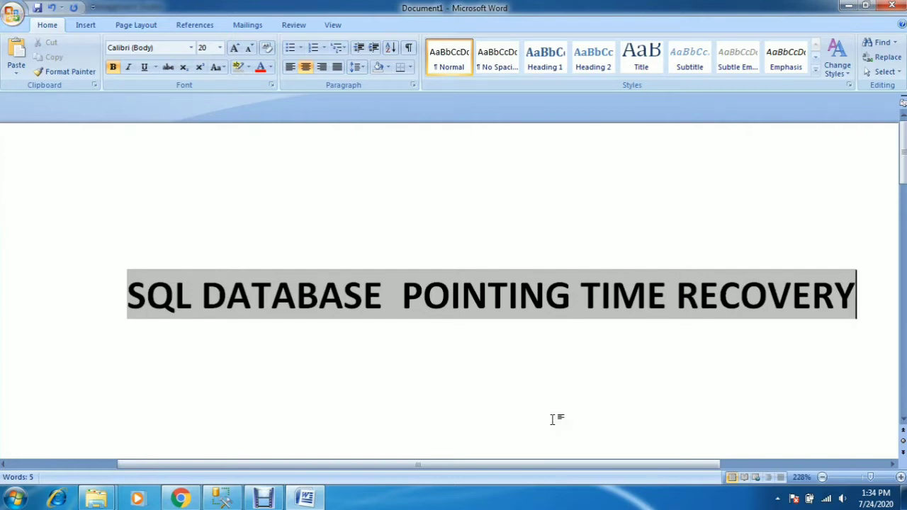
- Switch to SQL Server Management Studio and select the dbo.DimDate table among the tables of TestDB2
left_click(222, 498)
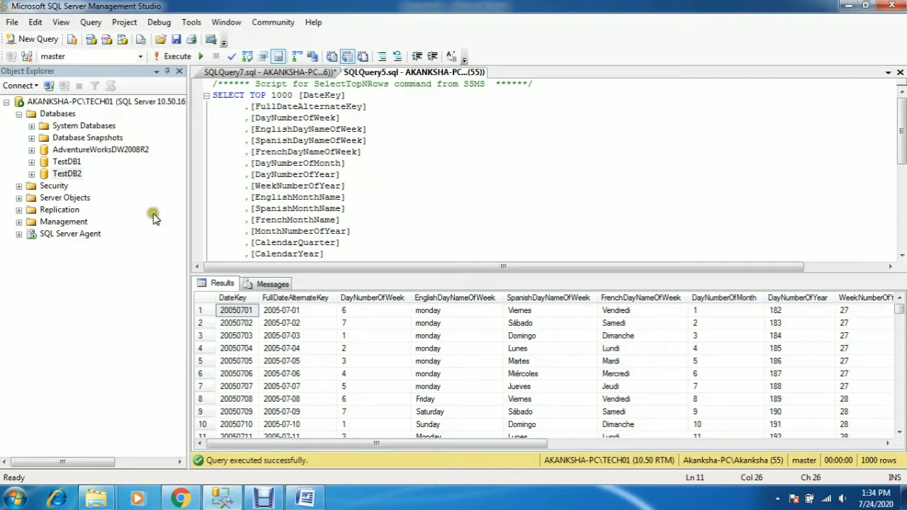
left_click(32, 175)
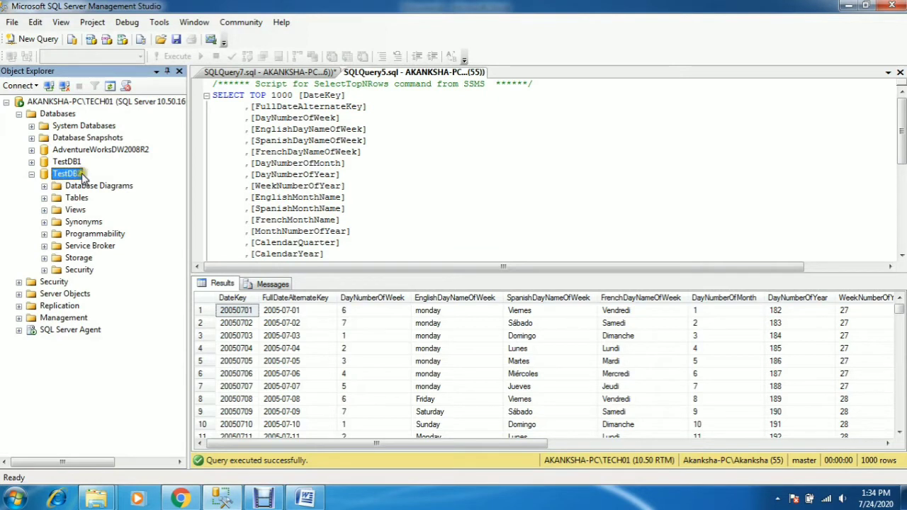
left_click(44, 198)
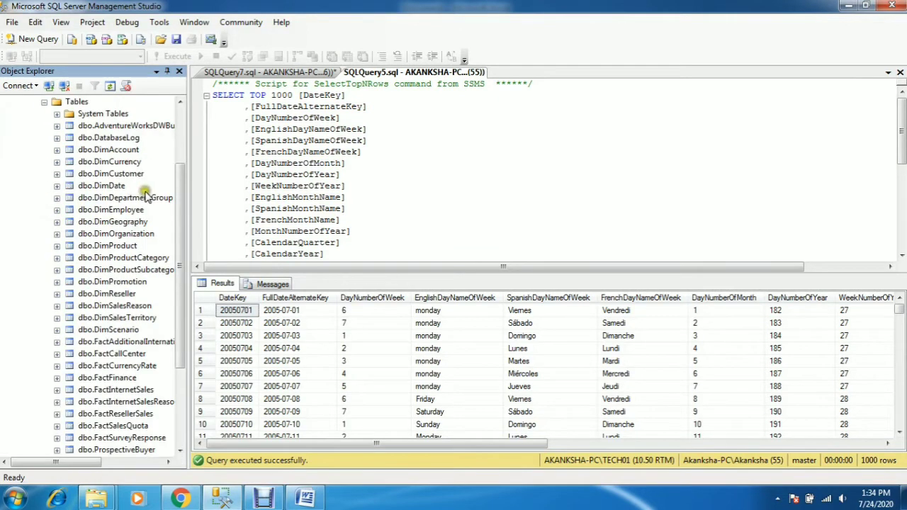
left_click(114, 188)
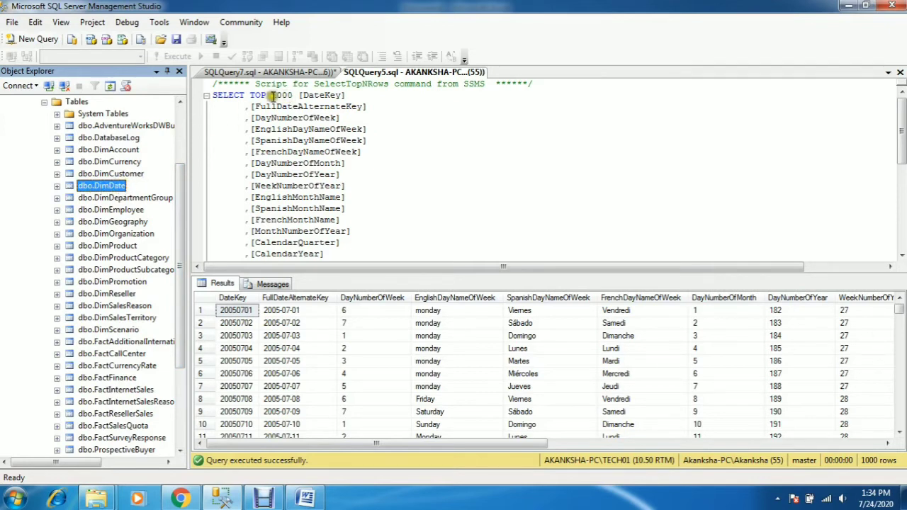
- Execute the SELECT TOP 1000 query and highlight the WeekNumberOfYear cells of the week 27 rows
left_click(374, 166)
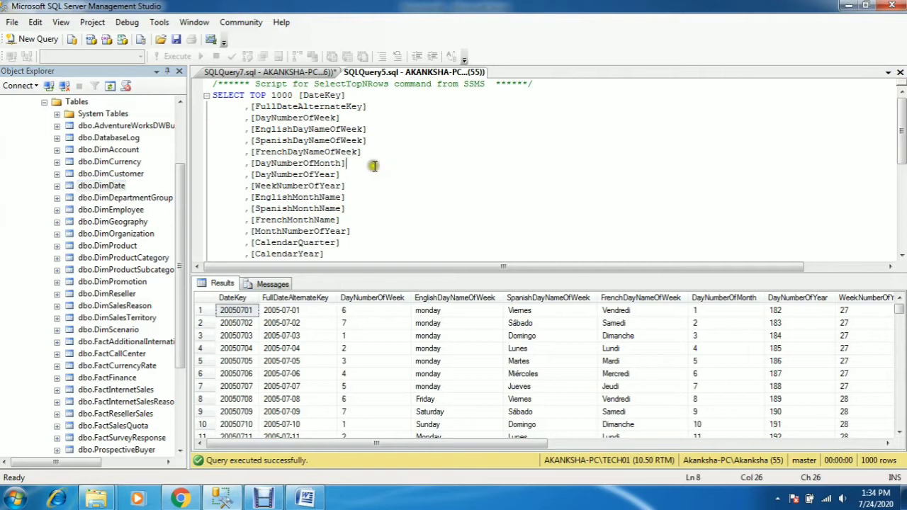
left_click(177, 61)
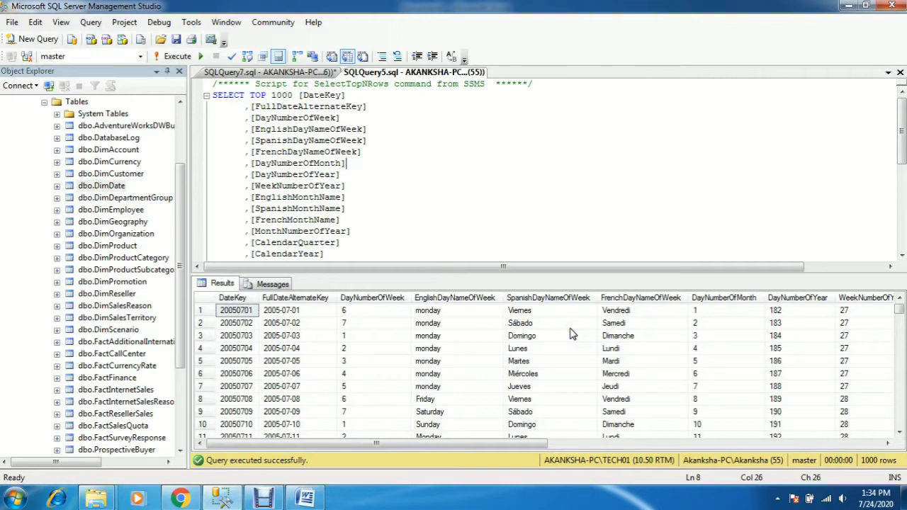
left_click(254, 314)
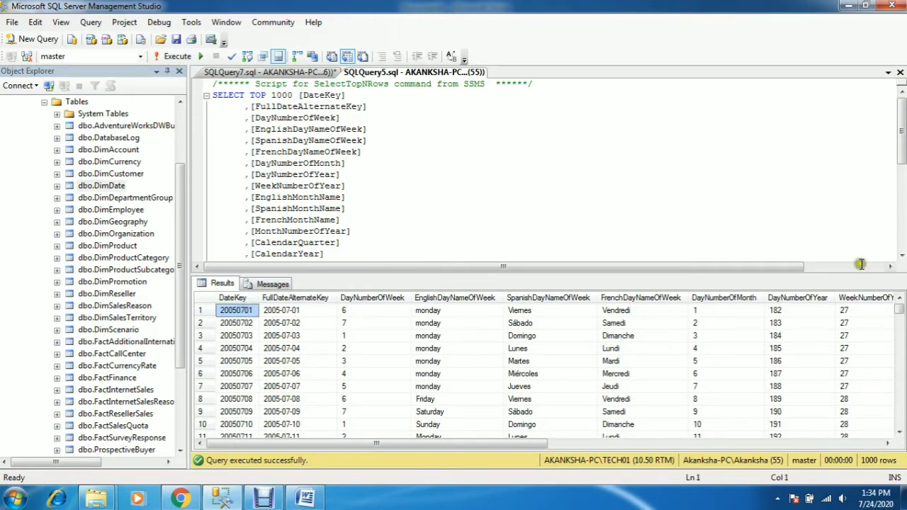
left_click_drag(848, 312, 848, 392)
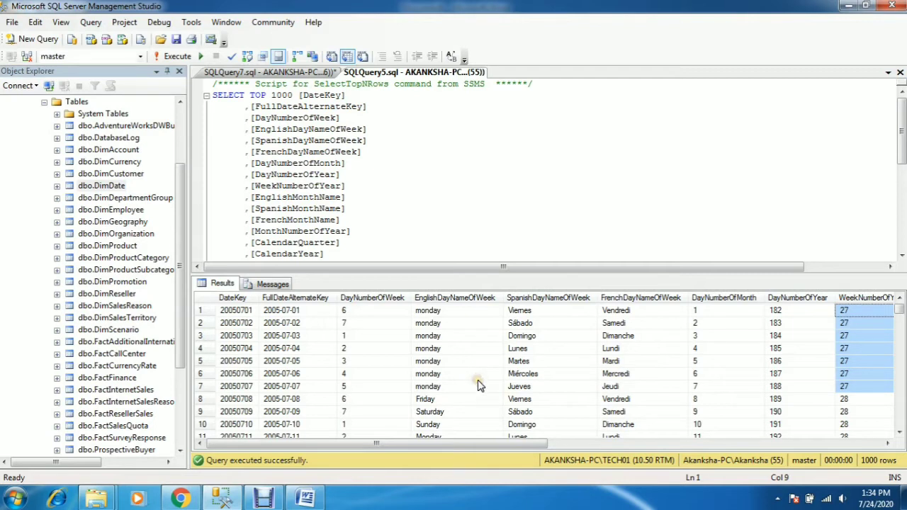
- Review the DimDate table name in the UPDATE query and the EnglishDayNameOfWeek column in the SELECT results
left_click(313, 73)
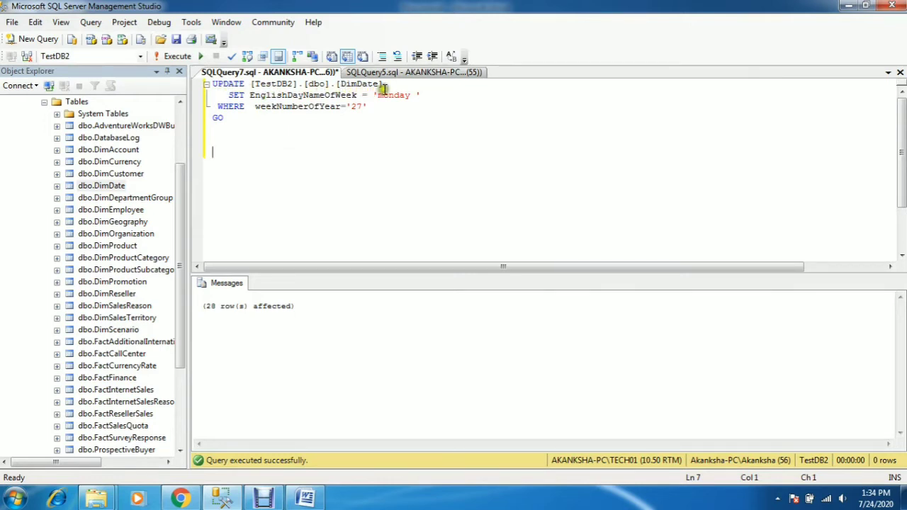
left_click_drag(383, 85, 336, 85)
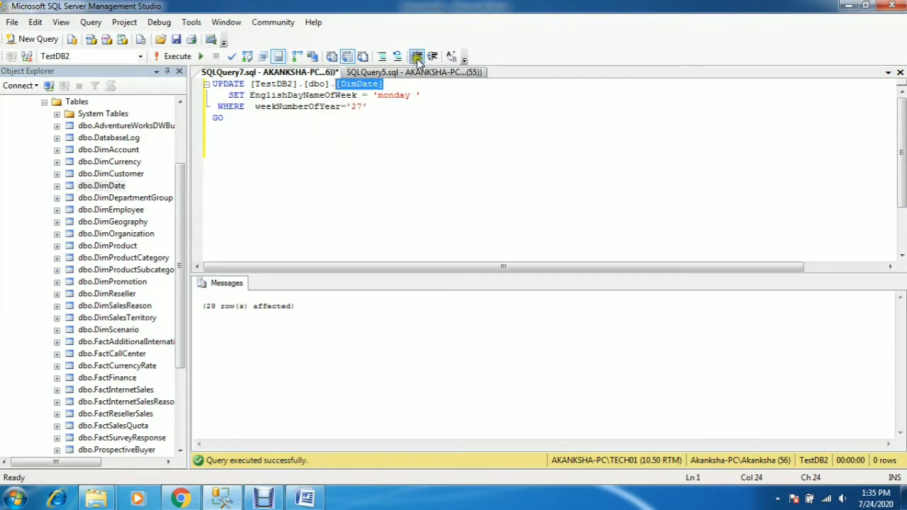
left_click(396, 74)
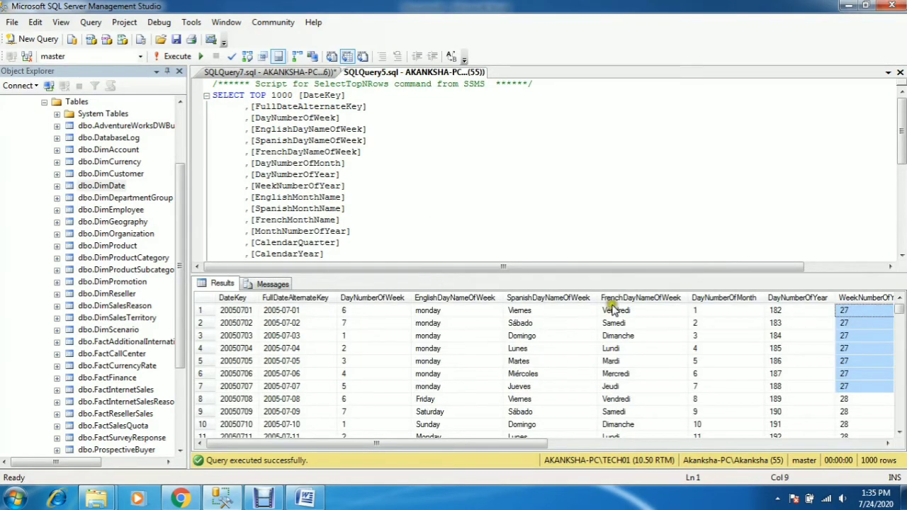
left_click(474, 298)
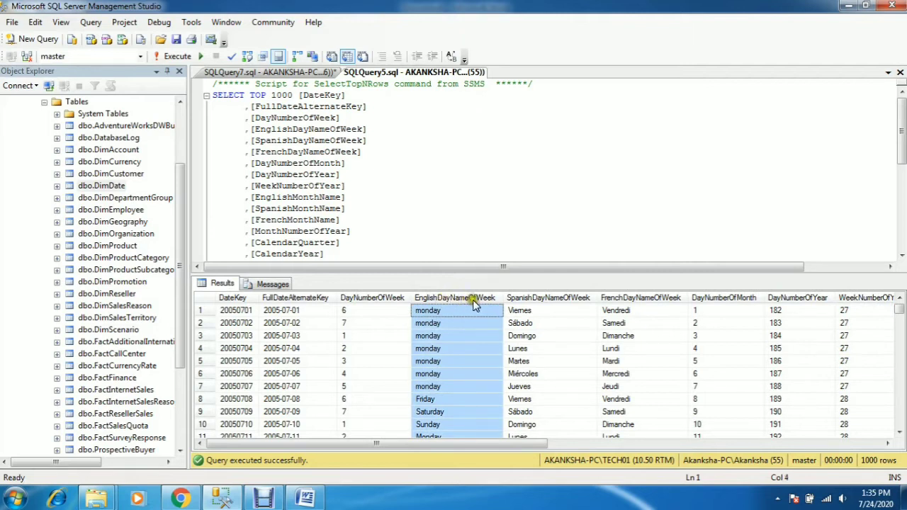
- Change the EnglishDayNameOfWeek value in the UPDATE query to 'sunday' for weekNumberOfYear '27'
left_click(312, 73)
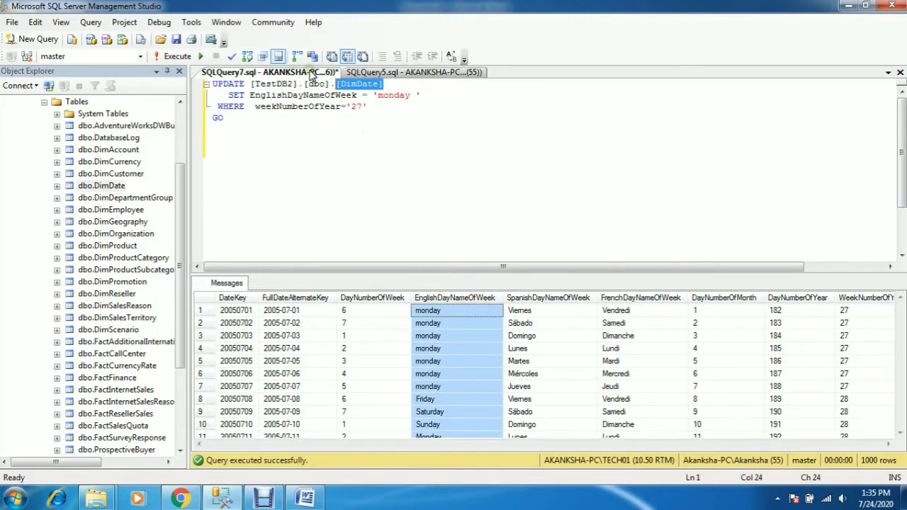
left_click(410, 95)
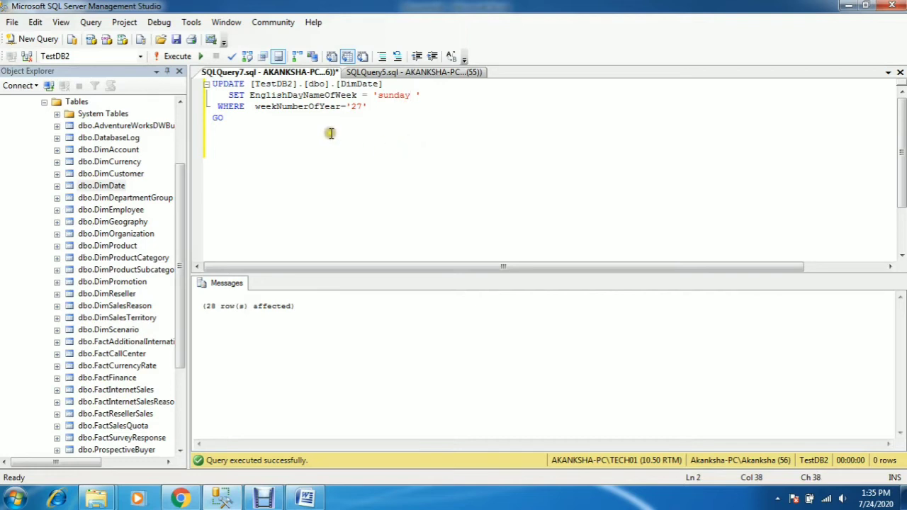
left_click(379, 110)
- Examine the WeekNumberOfYear and EnglishDayNameOfWeek values of the week 27 rows in the SELECT results
left_click(397, 74)
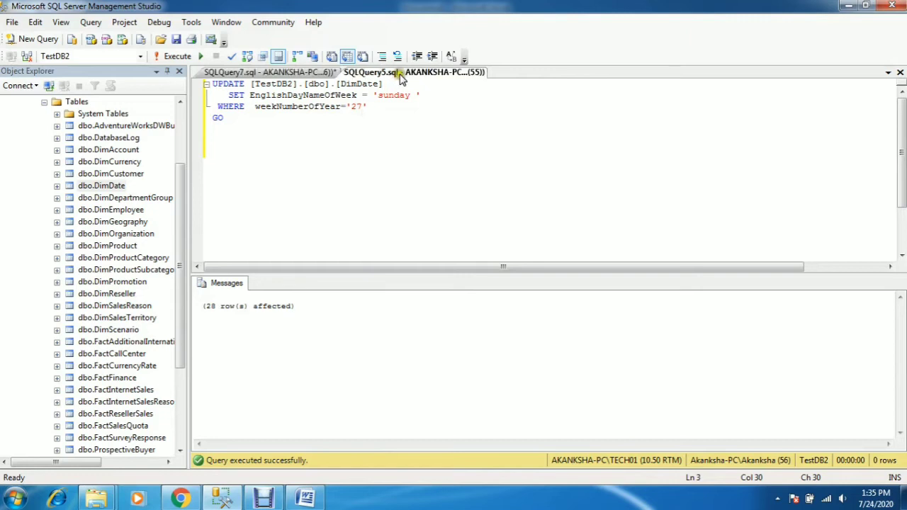
left_click(861, 298)
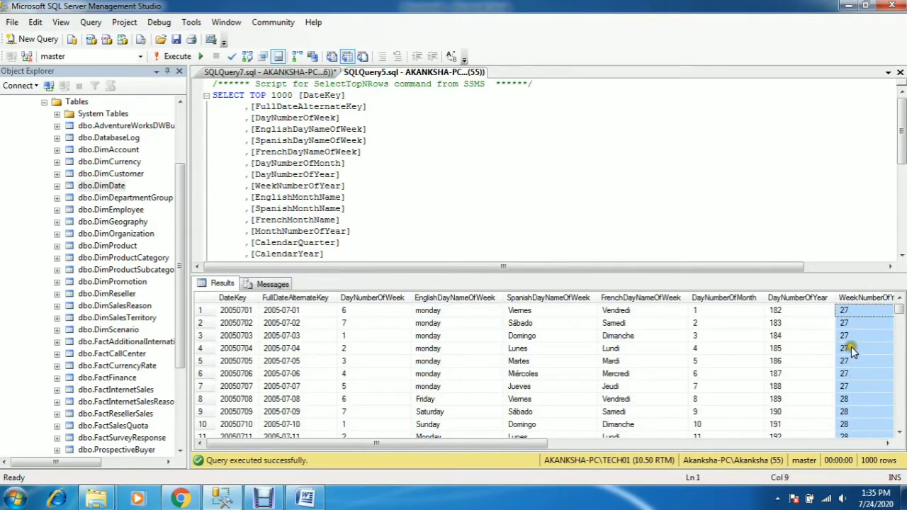
left_click(853, 312)
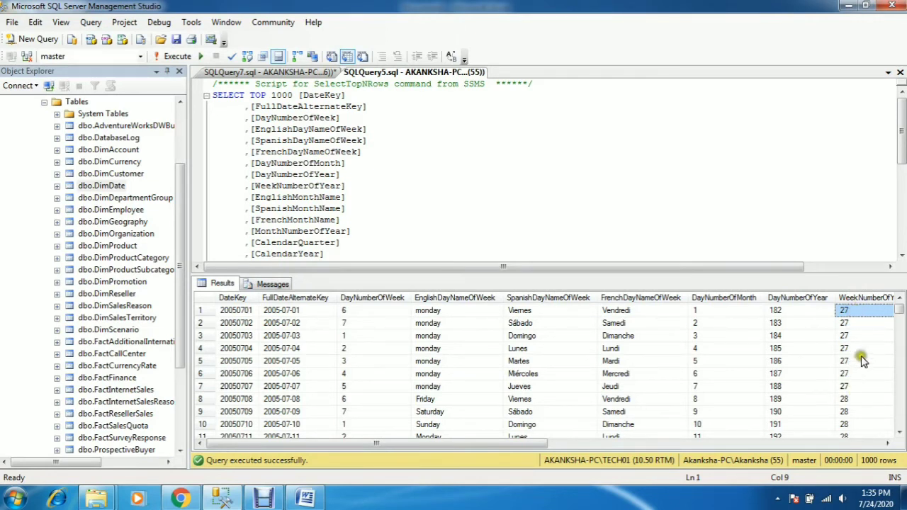
left_click(852, 388)
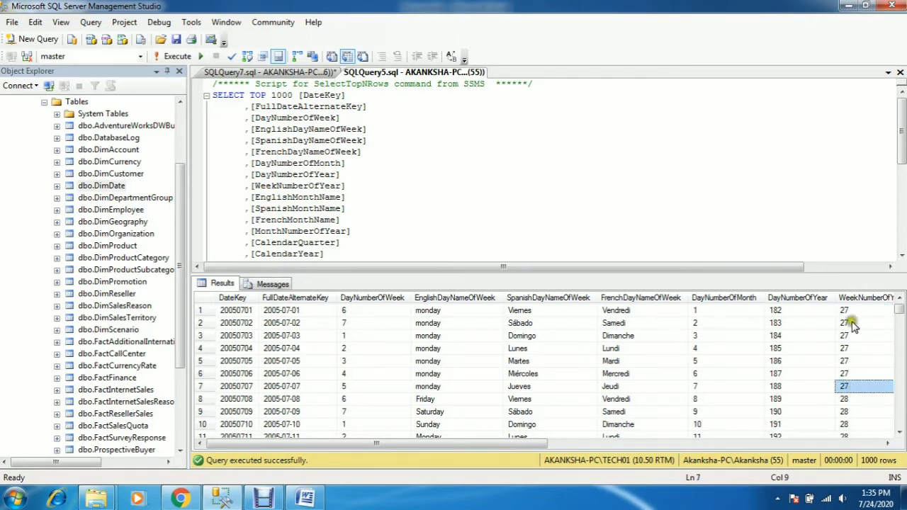
left_click(458, 312)
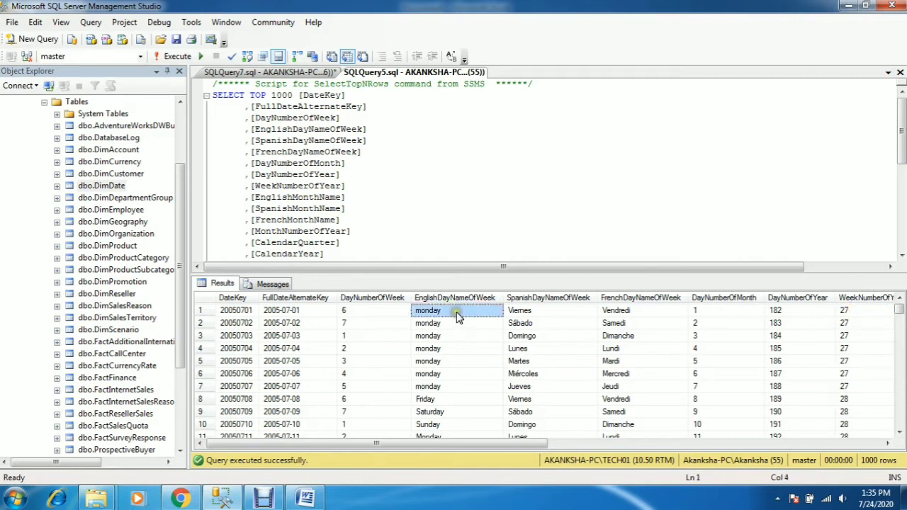
left_click(440, 389)
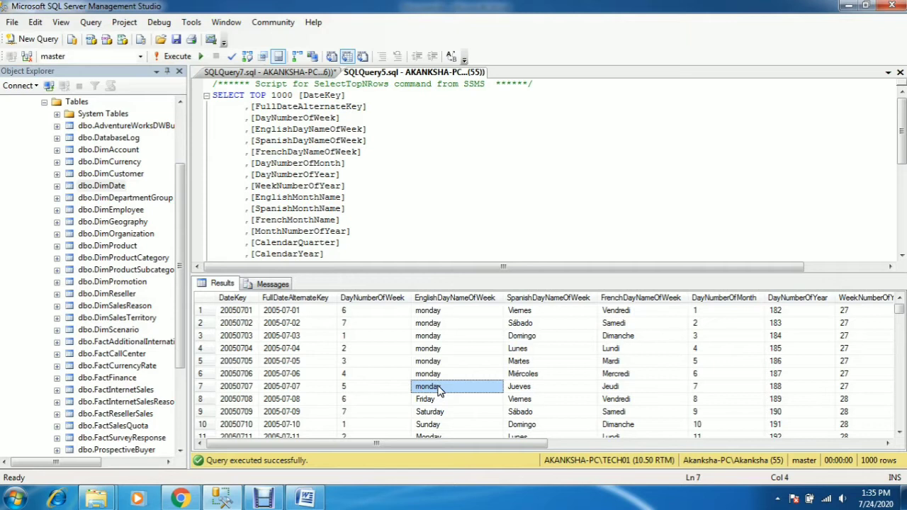
- Parse and execute the UPDATE query on TestDB2's DimDate table, then highlight its row count message
left_click(304, 72)
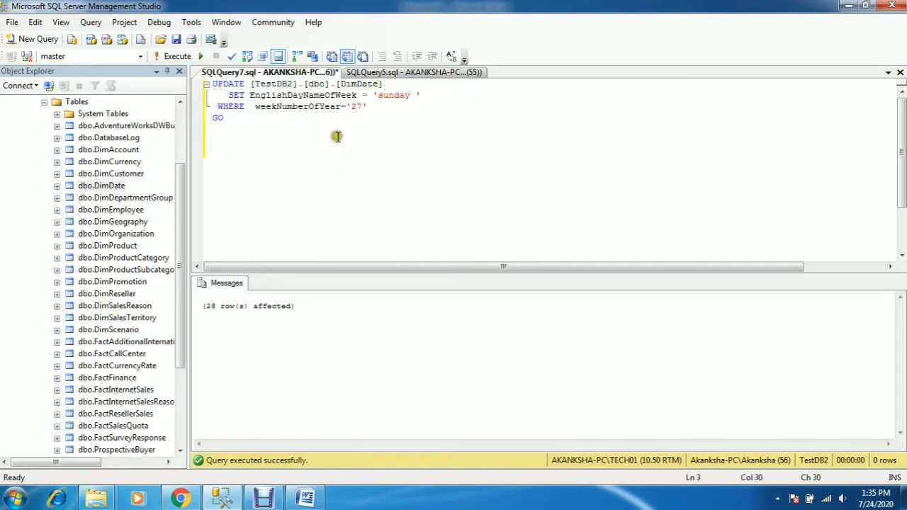
left_click(231, 56)
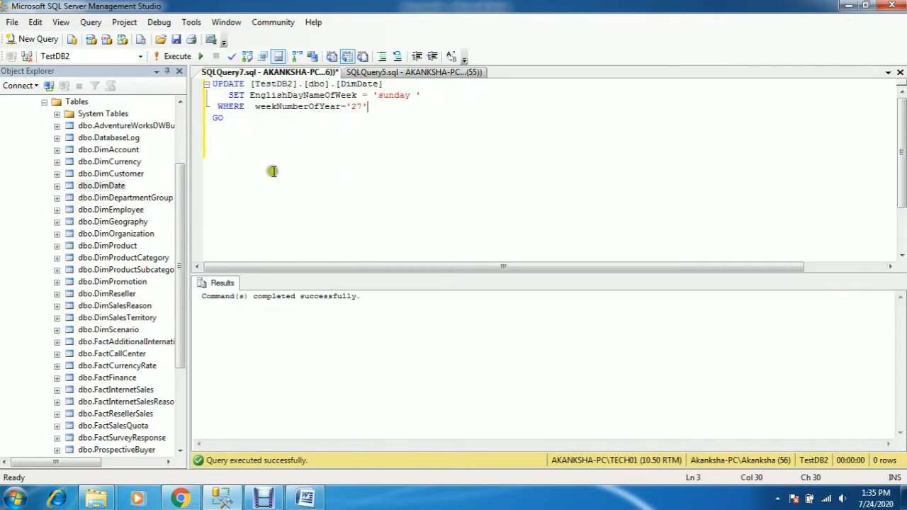
left_click(173, 57)
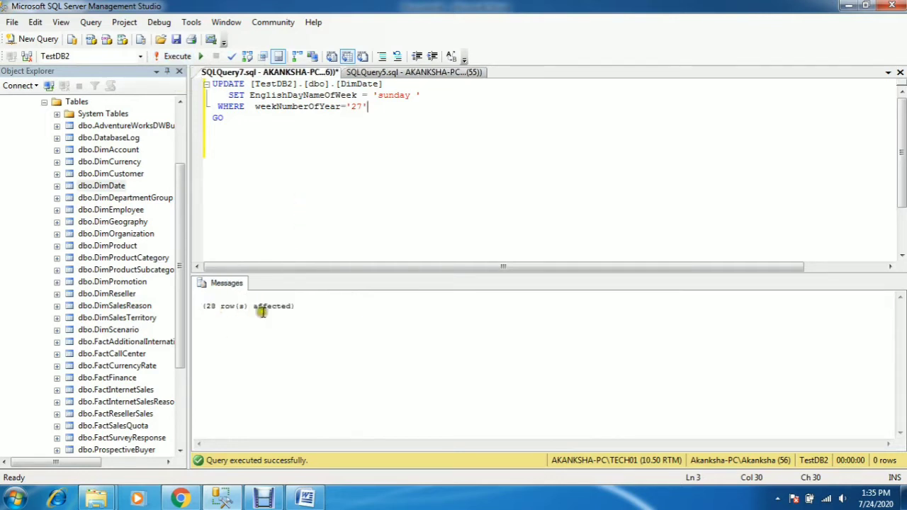
left_click_drag(296, 307, 199, 310)
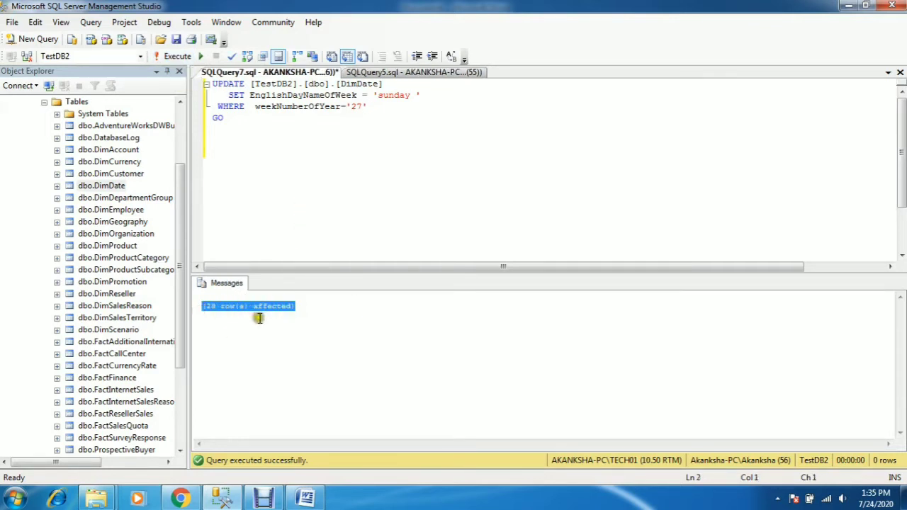
- Highlight the week 27 day names in the earlier SELECT results and rerun the SELECT TOP 1000 query
left_click(411, 73)
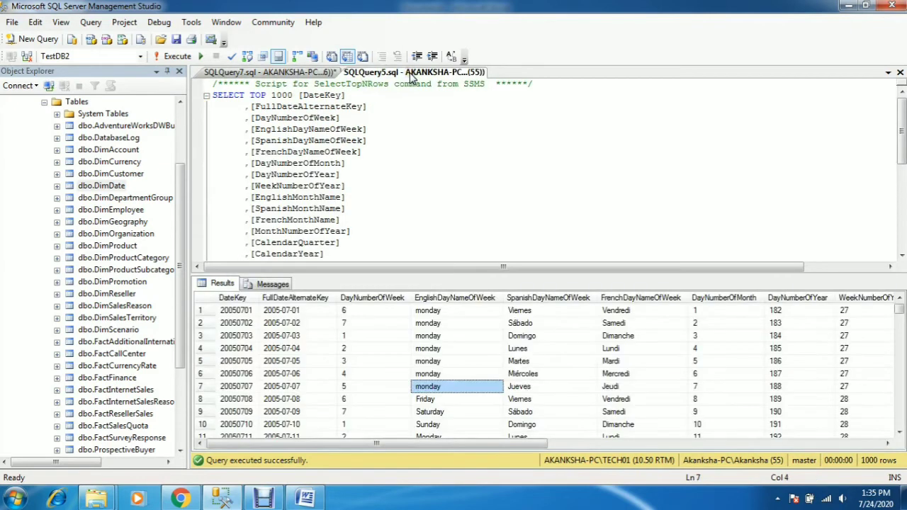
left_click(445, 314)
left_click_drag(445, 317, 442, 374)
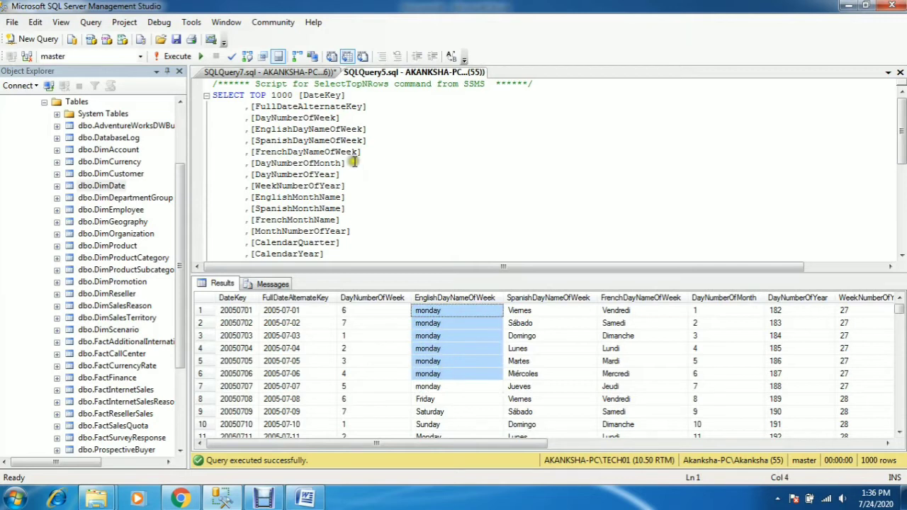
left_click(178, 57)
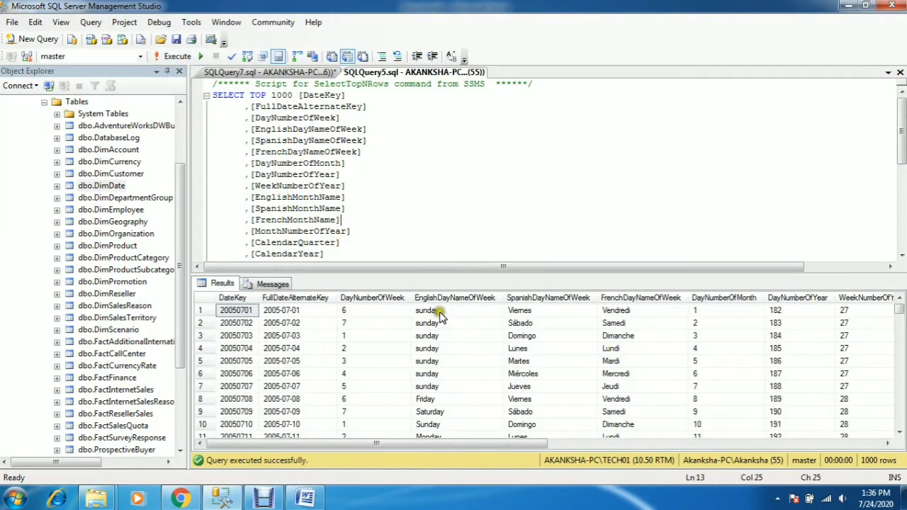
- Check the refreshed EnglishDayNameOfWeek values against the WeekNumberOfYear 27 rows in the results grid
left_click_drag(437, 310, 441, 384)
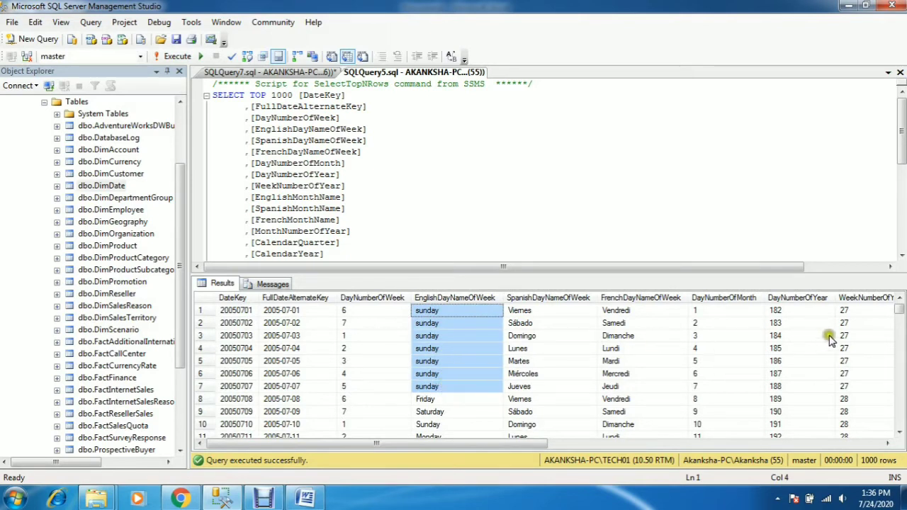
left_click_drag(853, 314, 855, 385)
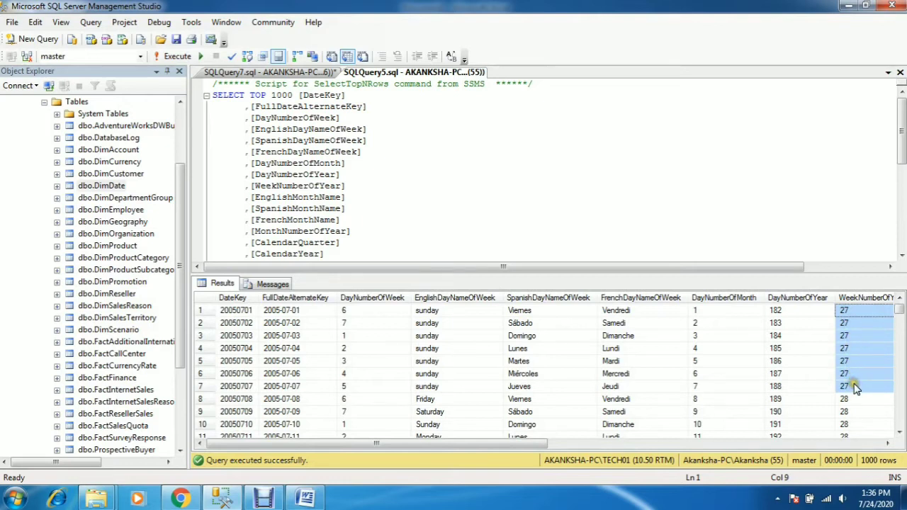
left_click_drag(540, 444, 564, 445)
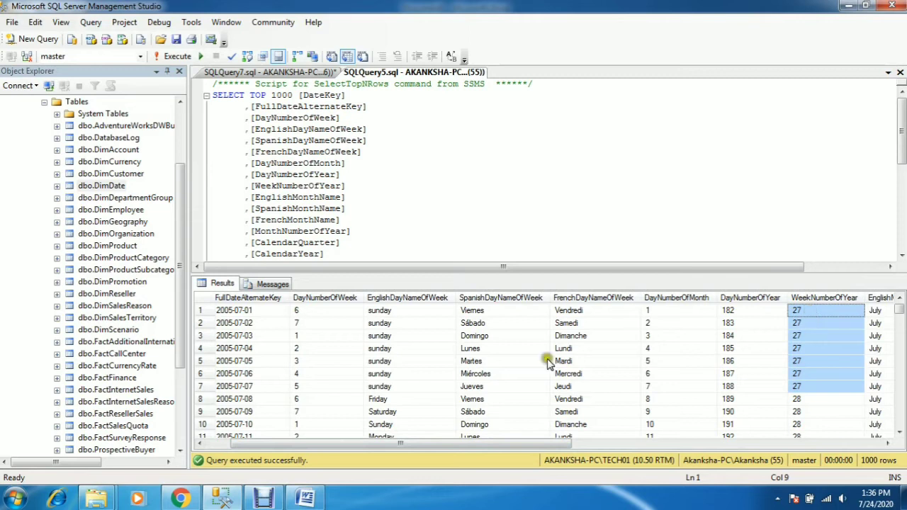
left_click_drag(387, 311, 394, 386)
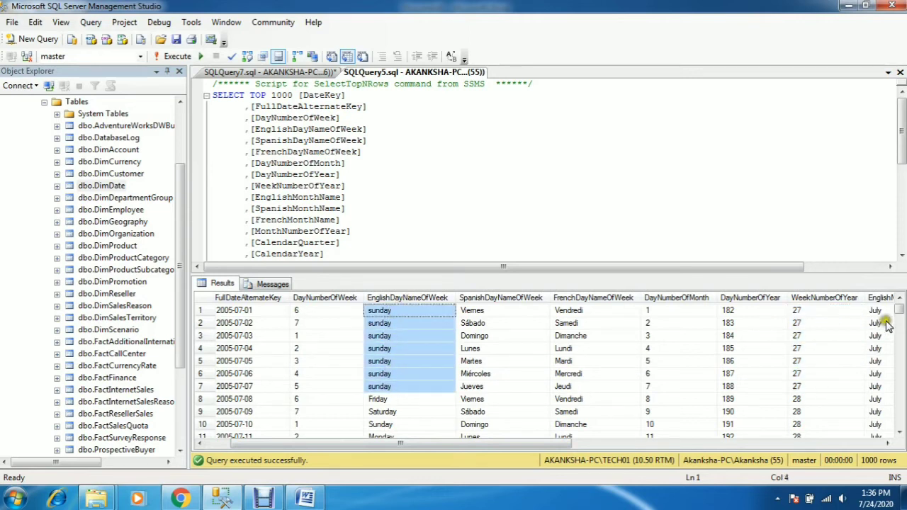
mouse_move(899, 315)
left_mouse_down()
mouse_move(898, 430)
mouse_move(899, 306)
left_mouse_up()
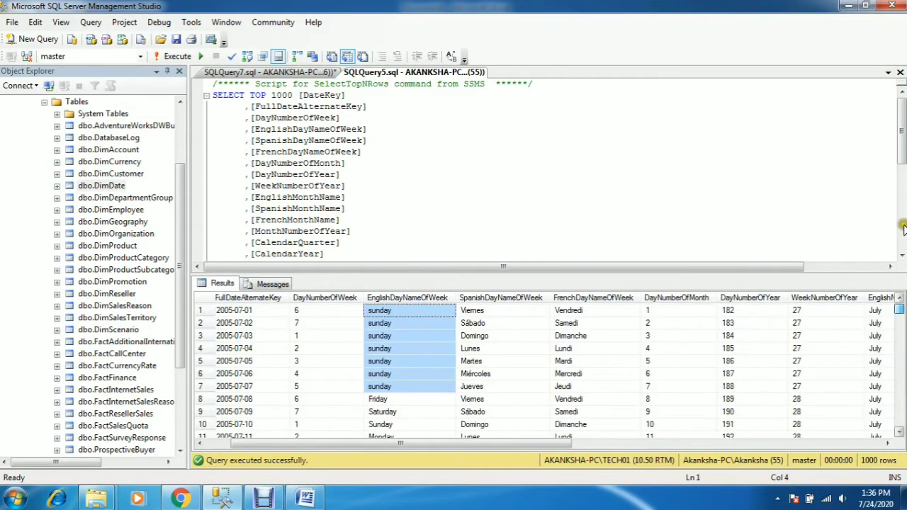
left_click_drag(567, 441, 423, 448)
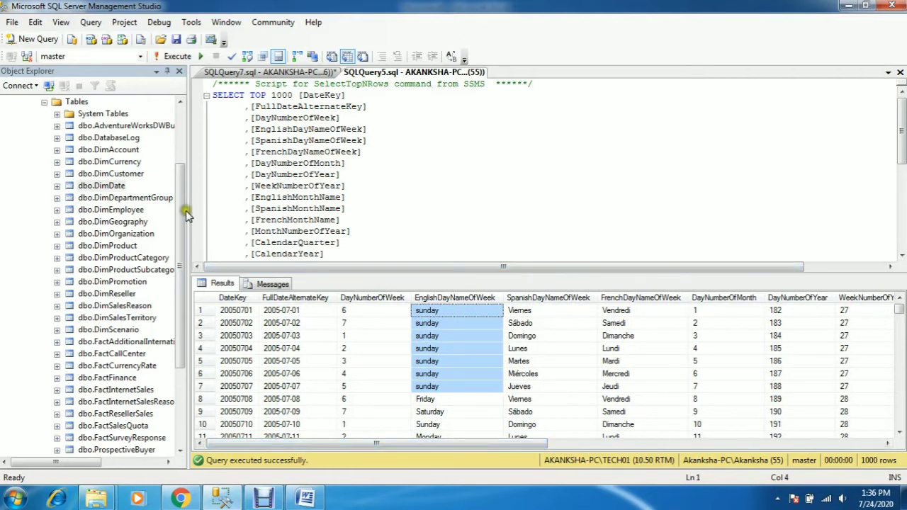
- Collapse the Tables folder and the TestDB2 database in the object tree
left_click_drag(186, 208, 184, 142)
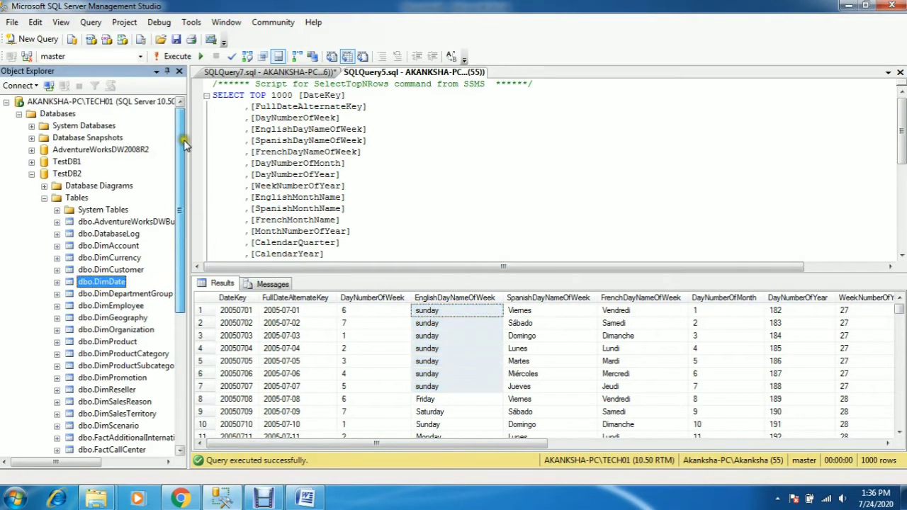
left_click(44, 198)
left_click(31, 173)
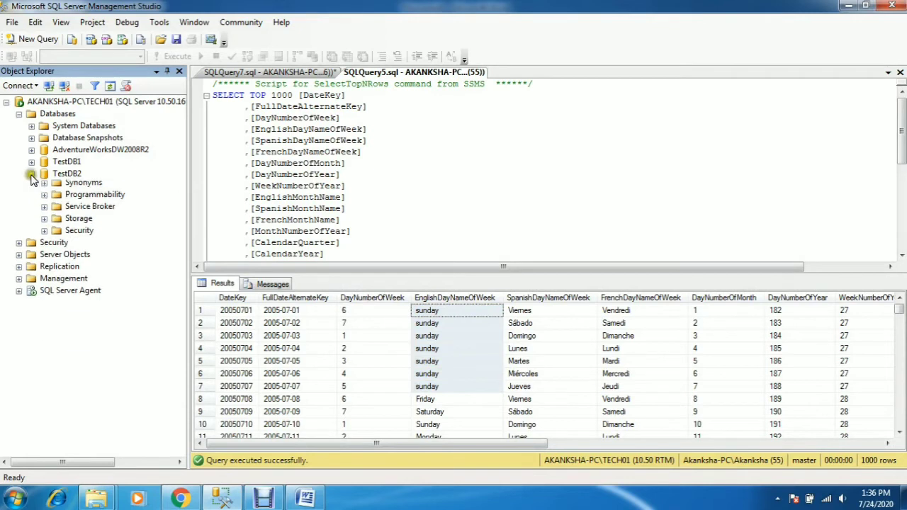
- Start a backup of the TestDB2 database and set the backup type to Transaction Log
right_click(80, 176)
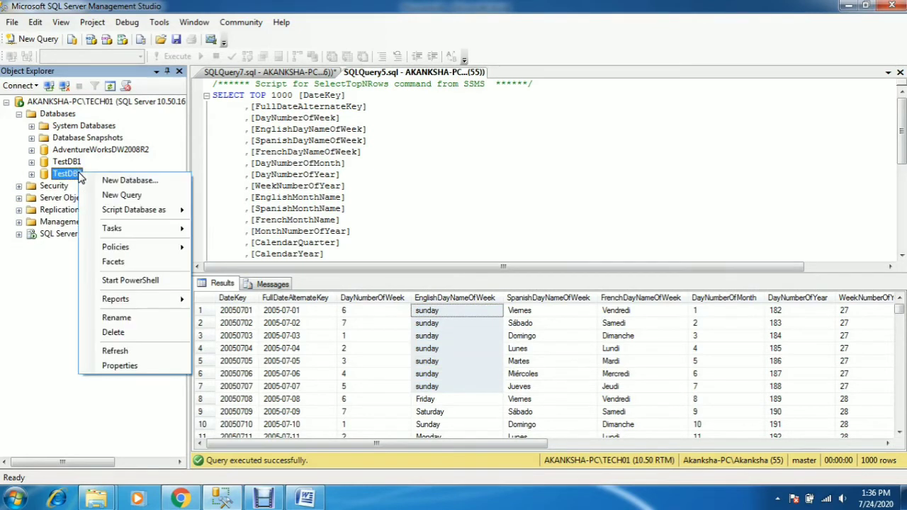
mouse_move(126, 234)
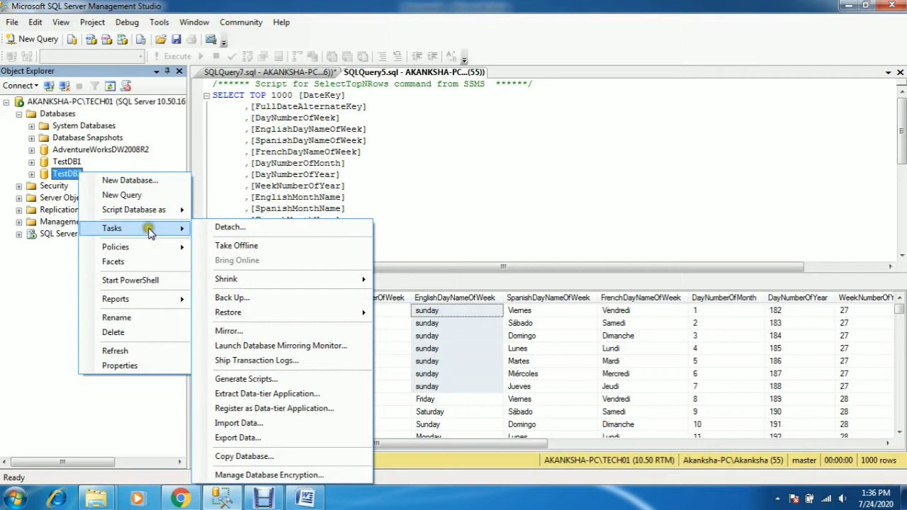
left_click(247, 297)
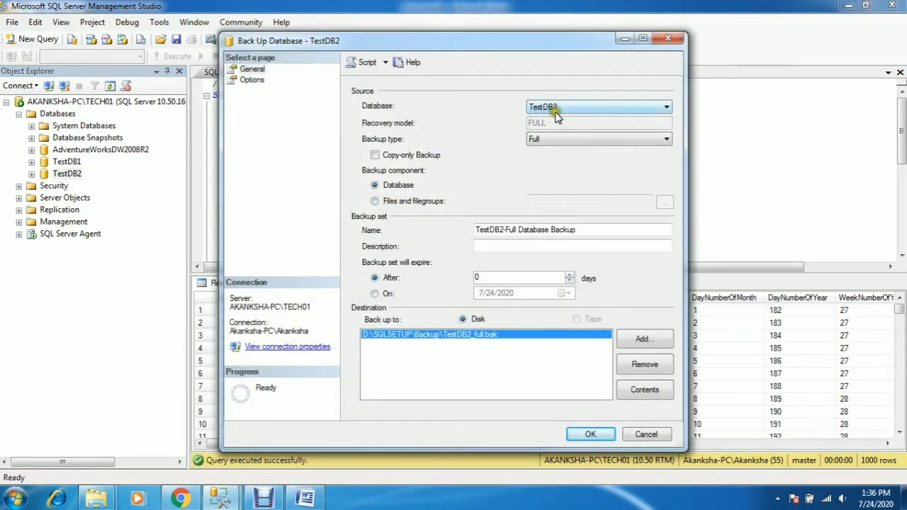
left_click(547, 142)
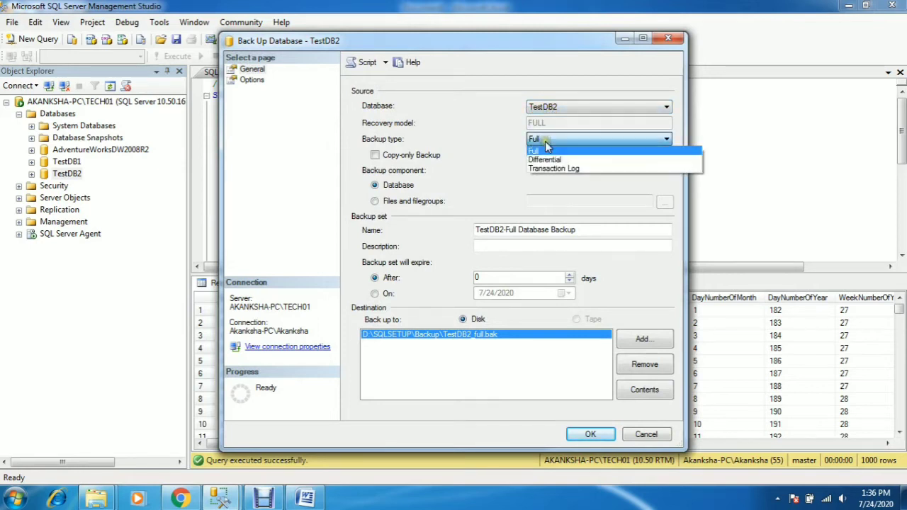
left_click(554, 169)
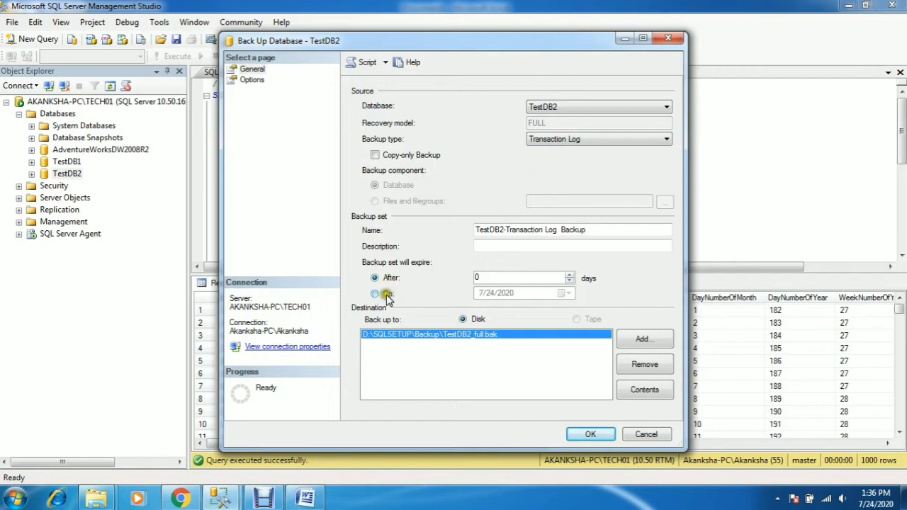
- Replace the backup destination with D:\SQLSETUP\Backup\TestDb2_logs.bkp and run the transaction log backup
left_click(645, 363)
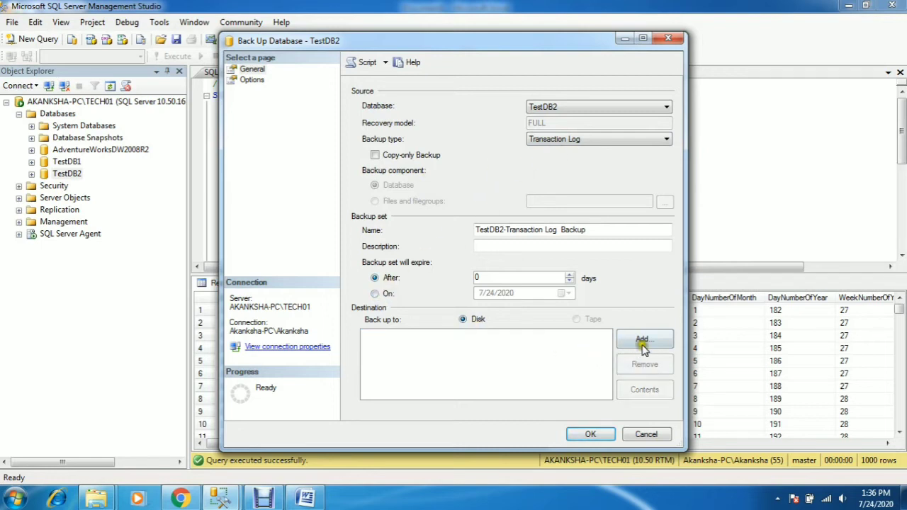
left_click(643, 341)
left_click(566, 249)
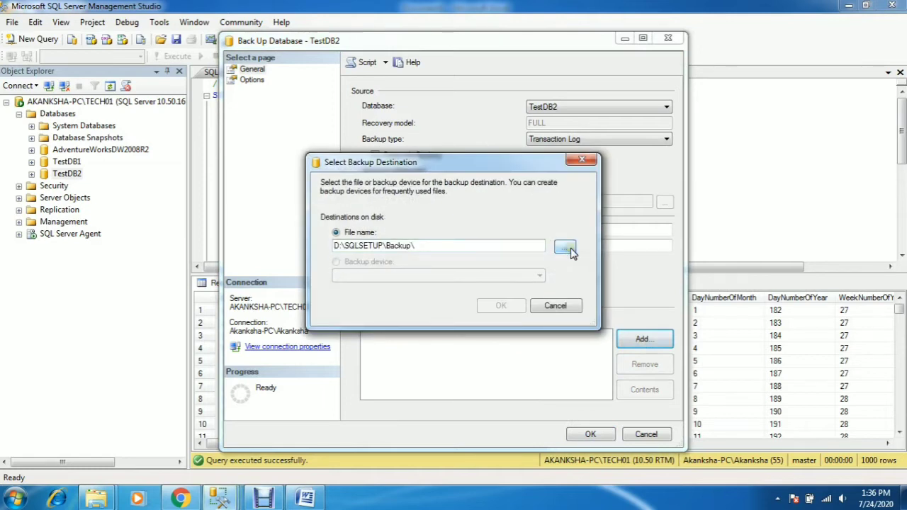
left_click(441, 410)
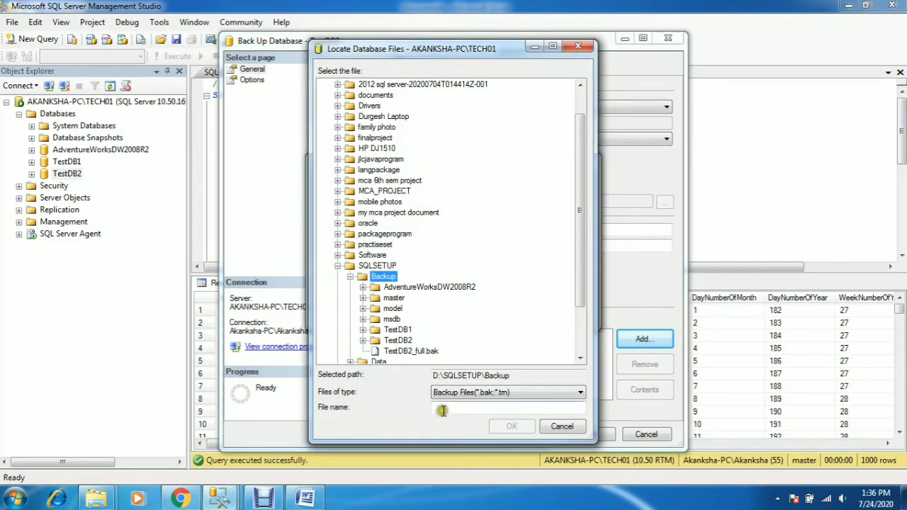
type("TestDb2_logs.bkp")
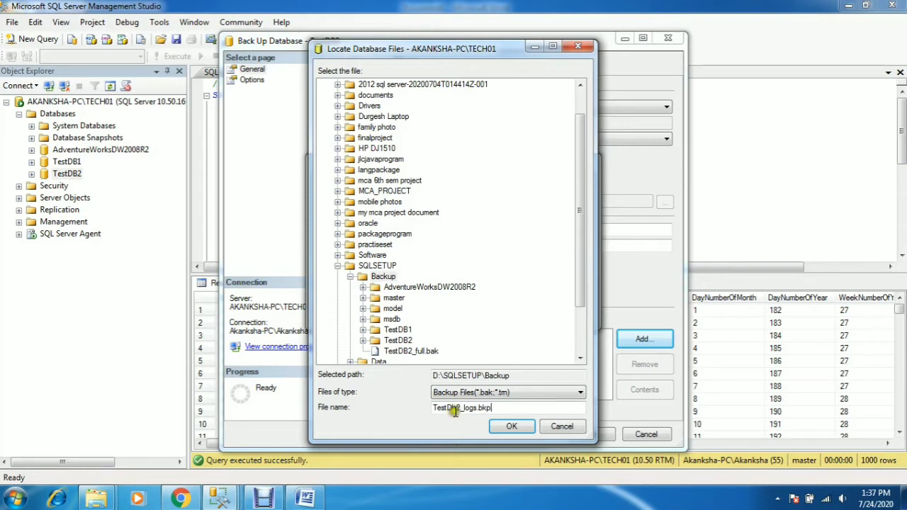
left_click(501, 426)
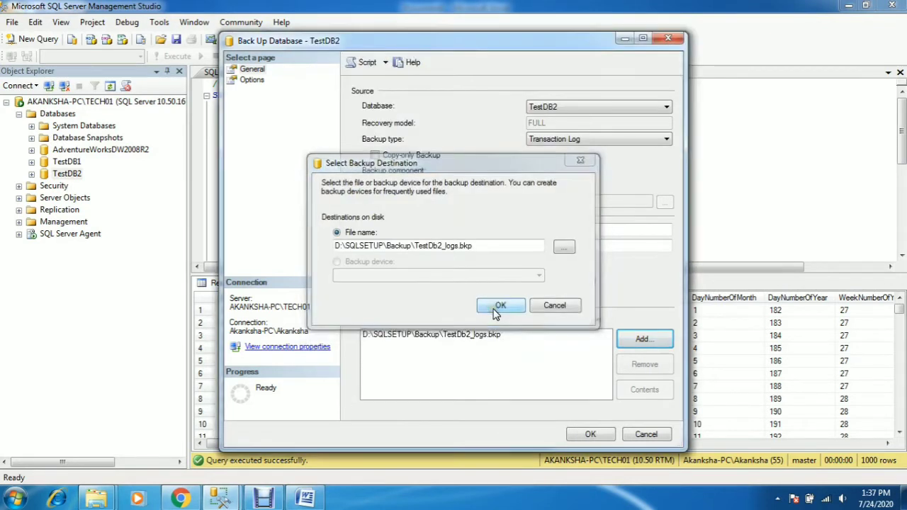
left_click(500, 306)
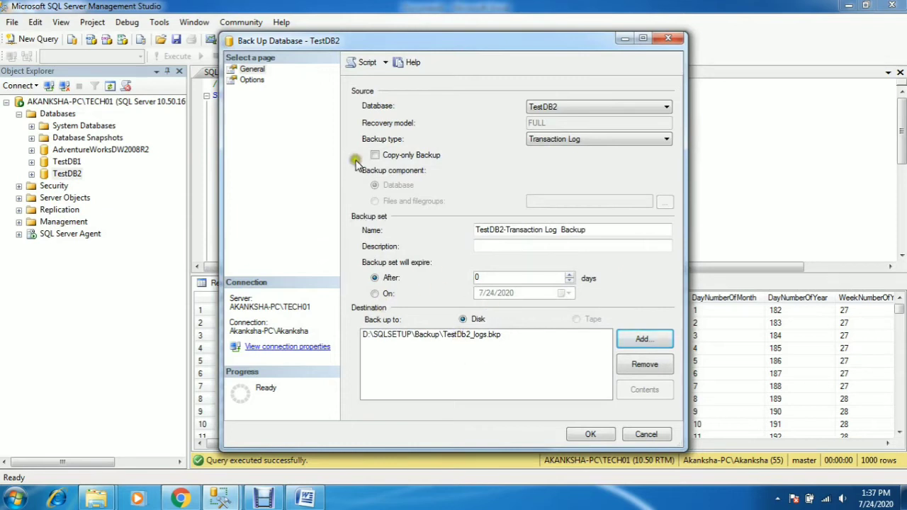
left_click(589, 434)
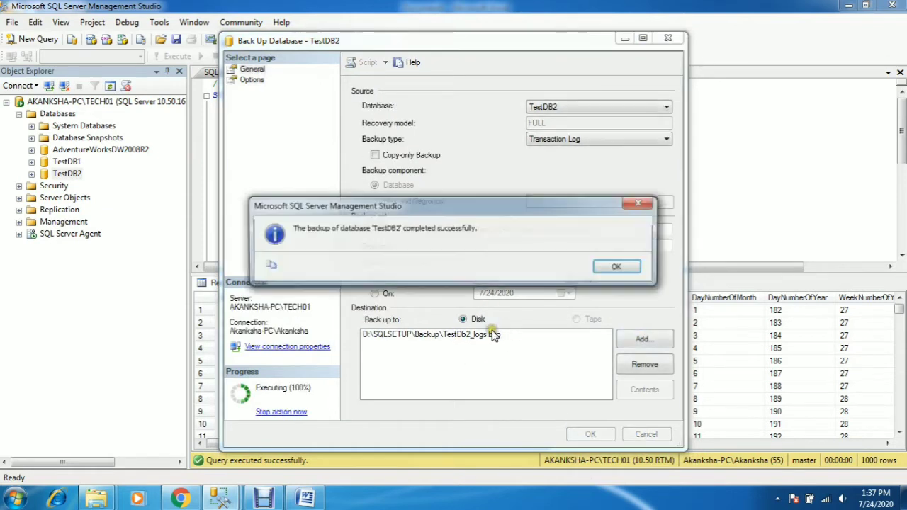
left_click(622, 270)
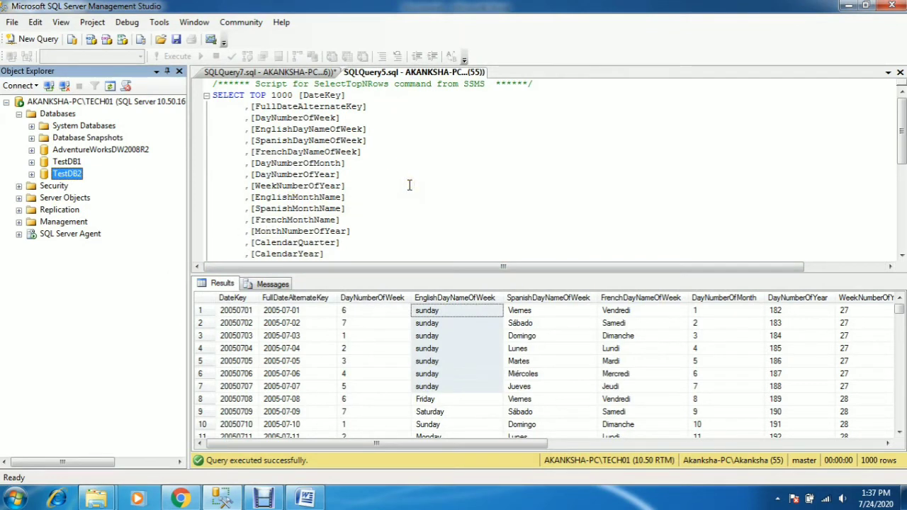
- Delete the TestDB2 database from the server
right_click(64, 177)
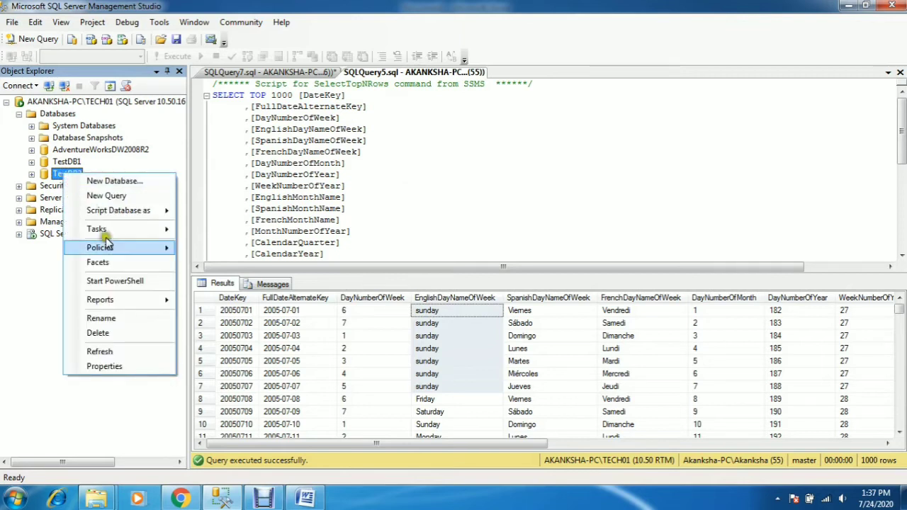
left_click(99, 333)
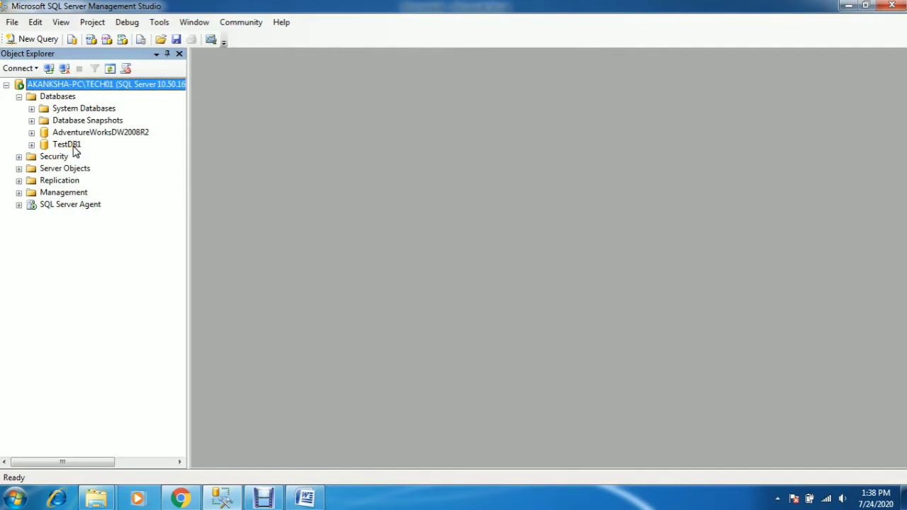
- Start a database restore to TestDB2 and set its point in time to 7/24/2020 1:38:16 PM
left_click(63, 98)
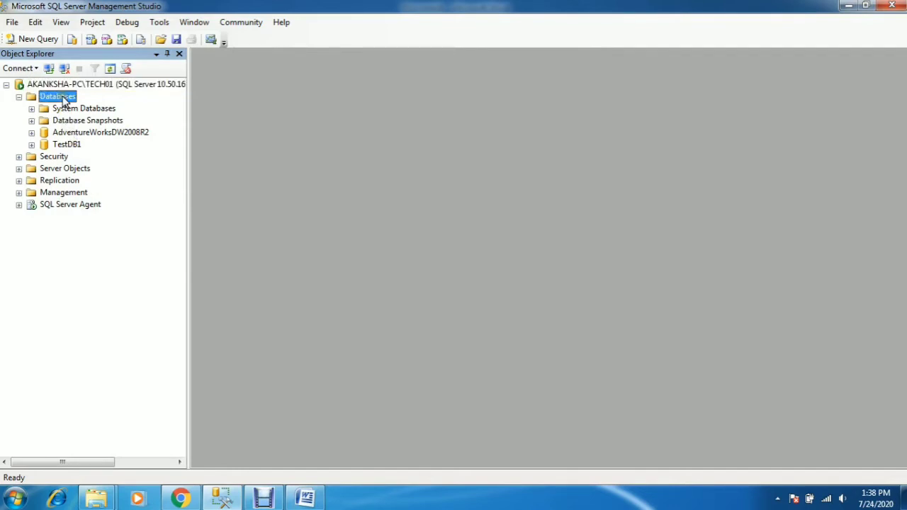
right_click(63, 99)
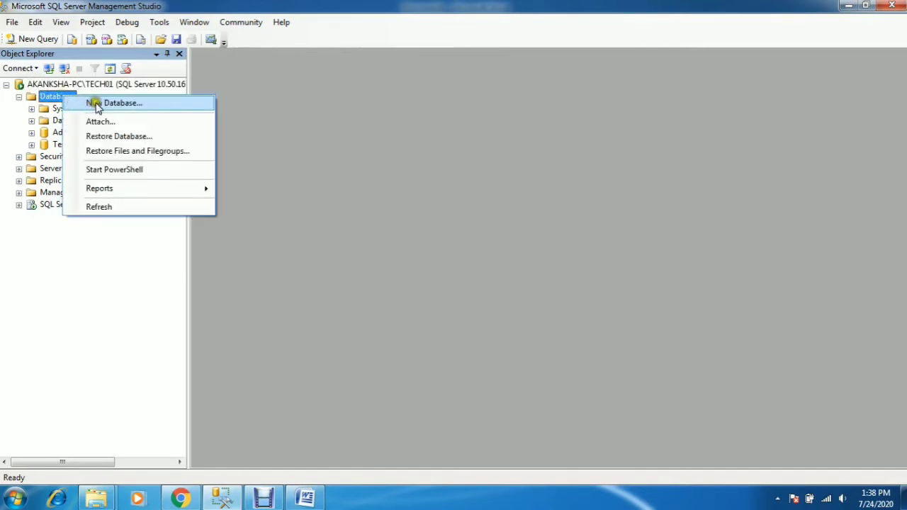
left_click(133, 136)
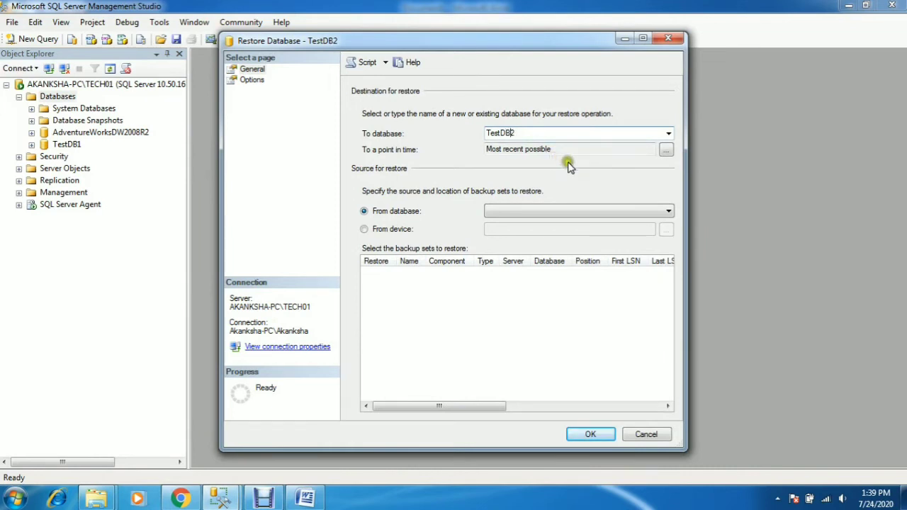
left_click(667, 151)
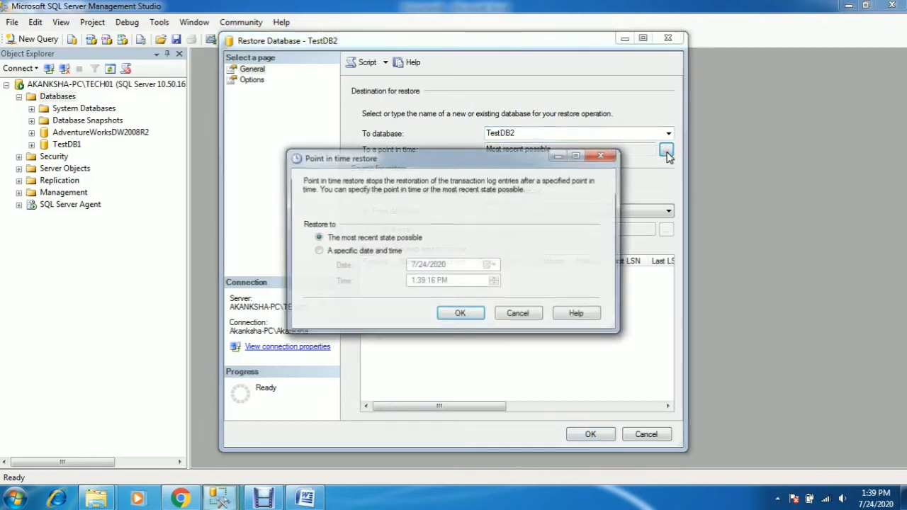
left_click(317, 251)
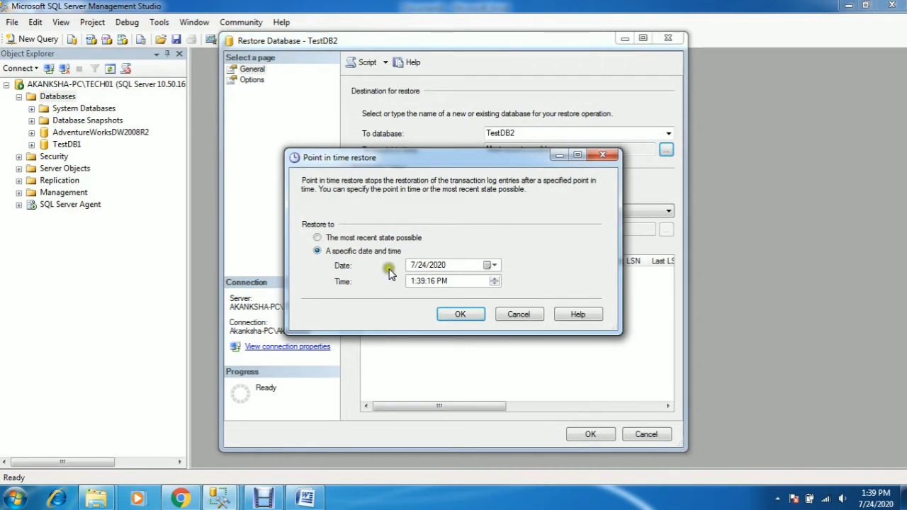
left_click(402, 282)
left_click(416, 280)
left_click(457, 314)
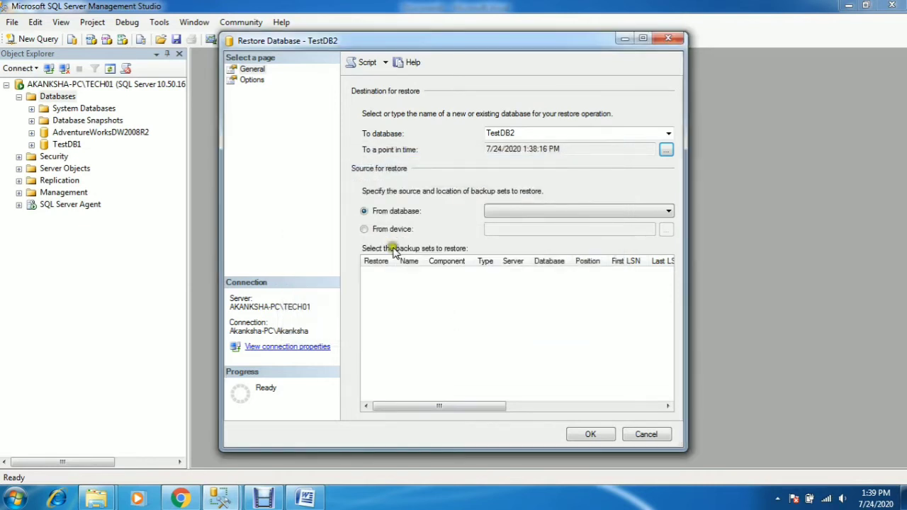
- Set the restore source to the device file D:\SQLSETUP\Backup\TestDB2_full.bak and select its full database backup set
left_click(365, 232)
left_click(666, 229)
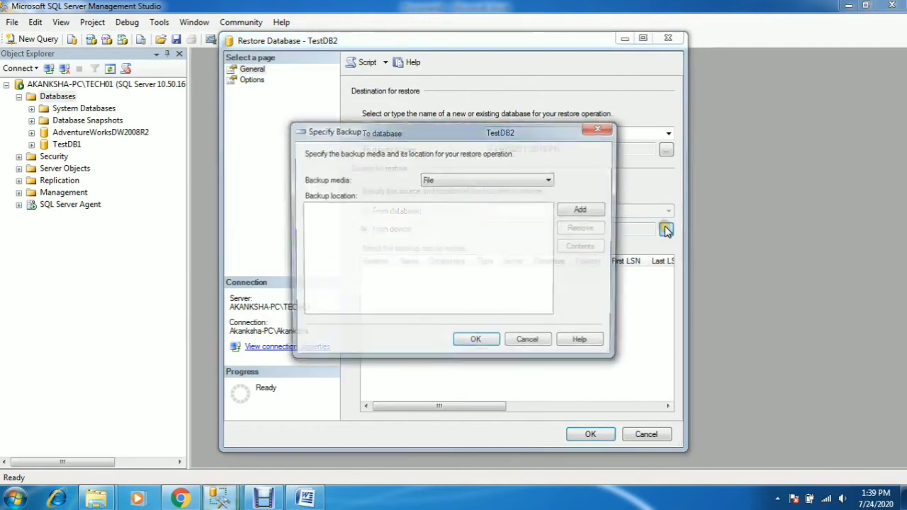
left_click(585, 210)
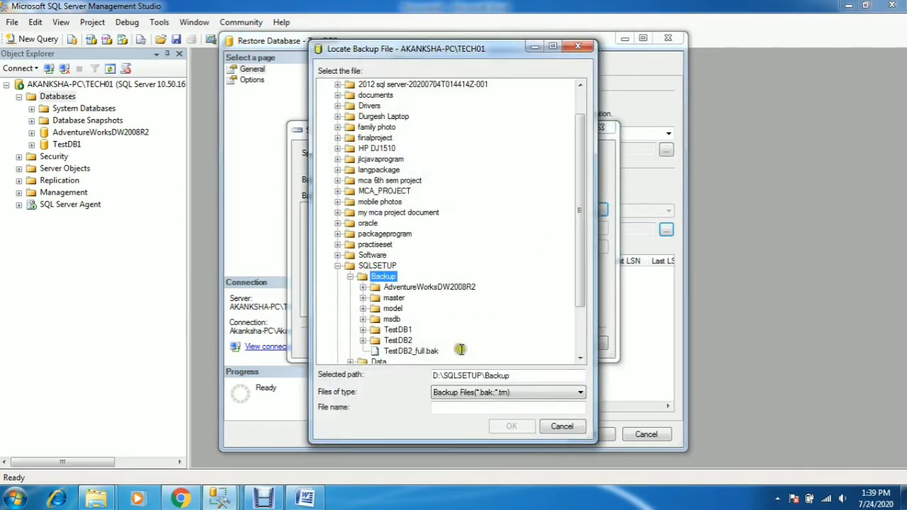
left_click(472, 394)
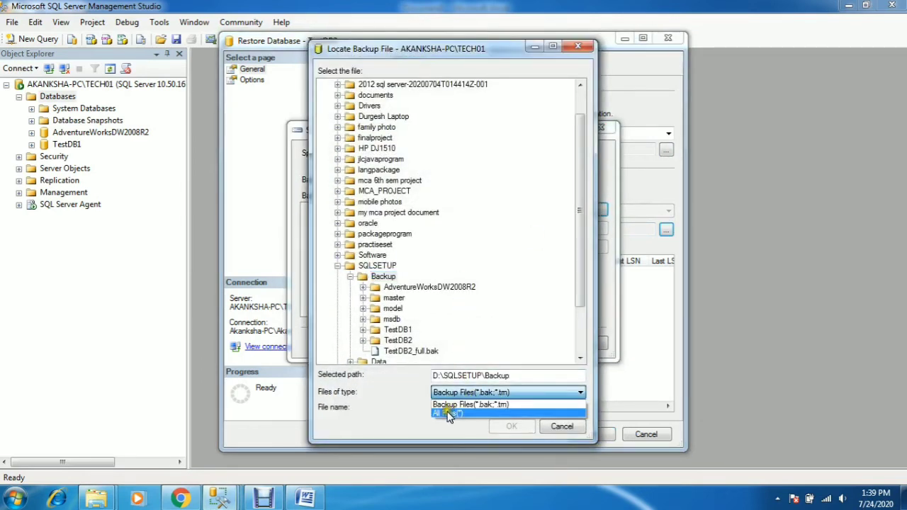
left_click(449, 413)
left_click_drag(581, 238, 578, 291)
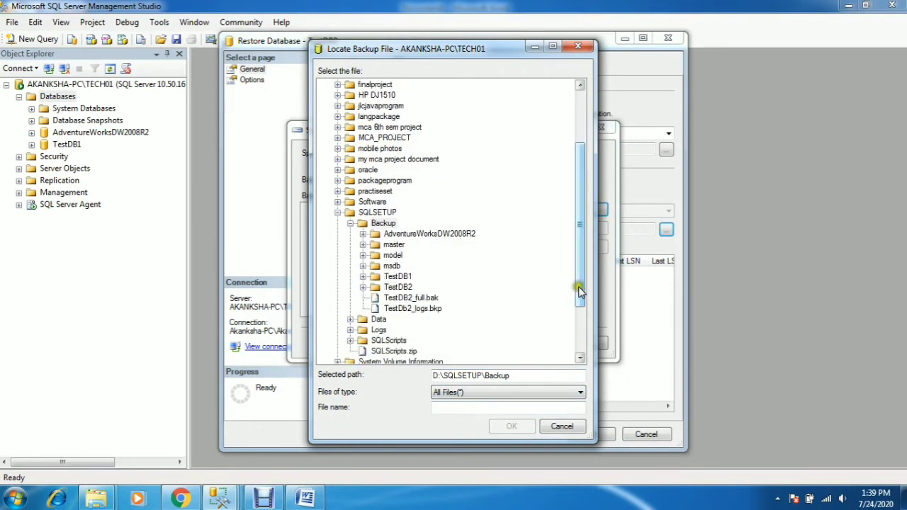
left_click(430, 301)
left_click(423, 298)
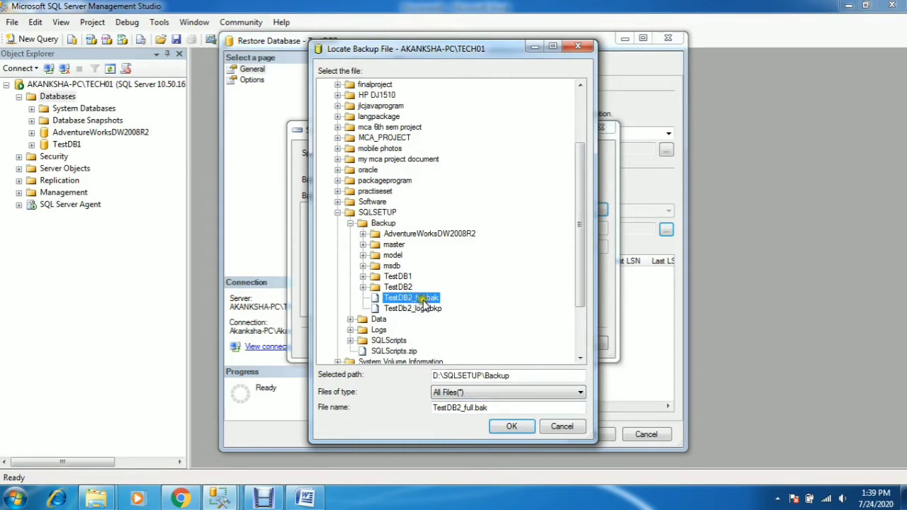
left_click(510, 427)
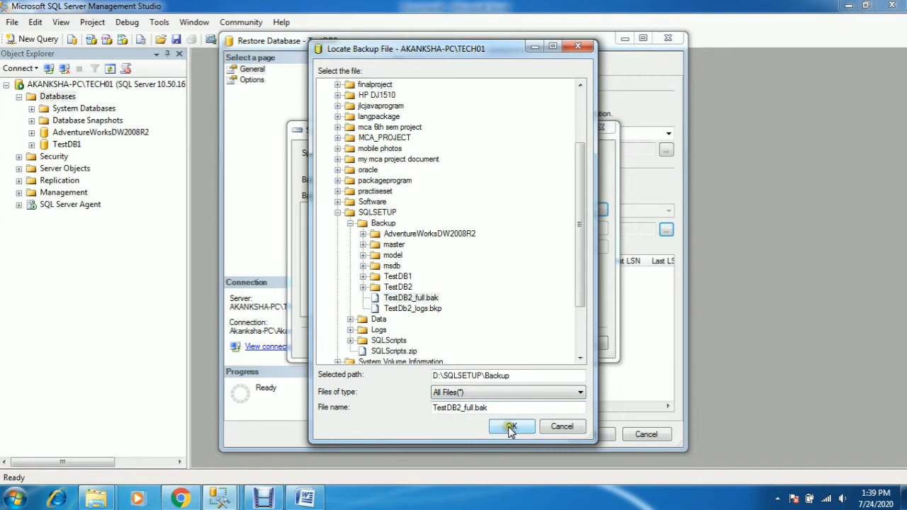
left_click(480, 344)
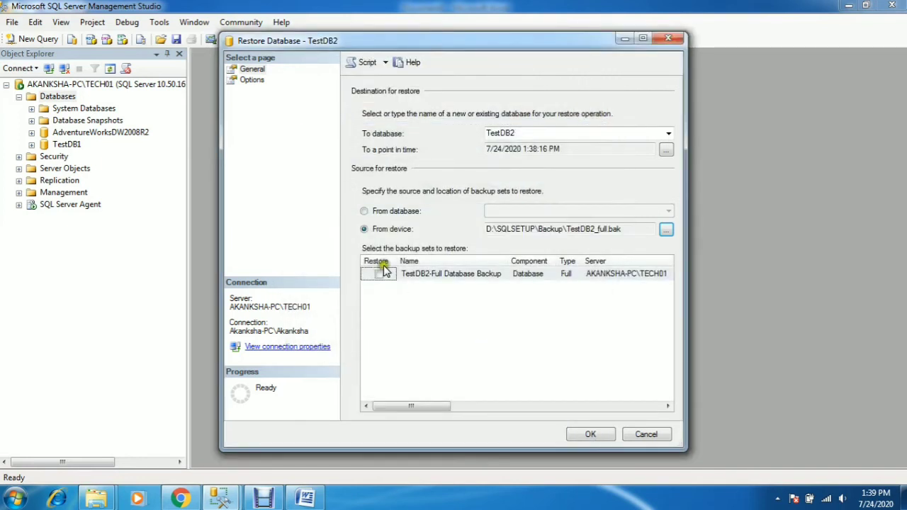
left_click(378, 274)
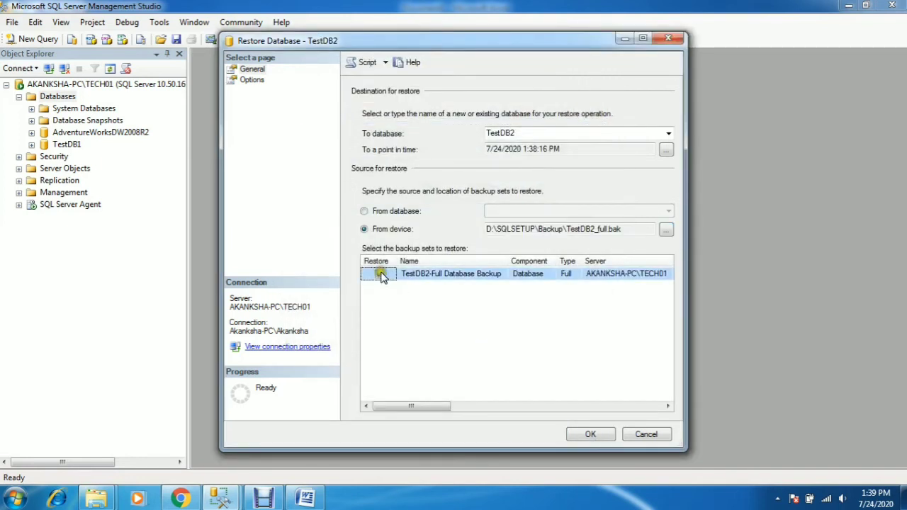
- Set the recovery state to RESTORE WITH NORECOVERY and try to run the TestDB2 restore
left_click(253, 80)
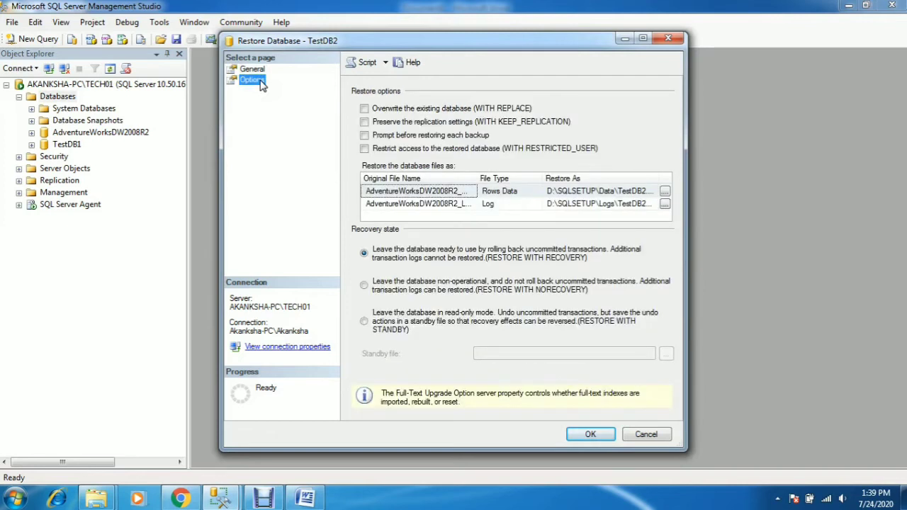
left_click(364, 284)
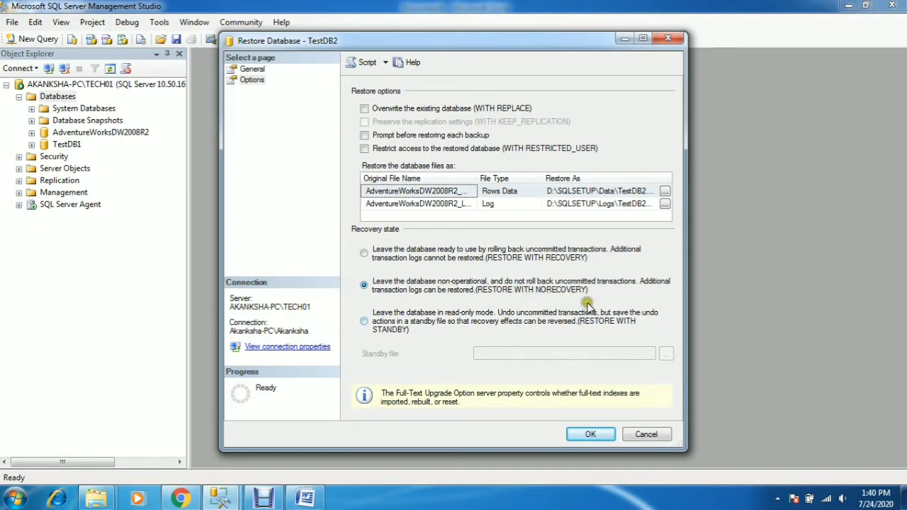
left_click(591, 435)
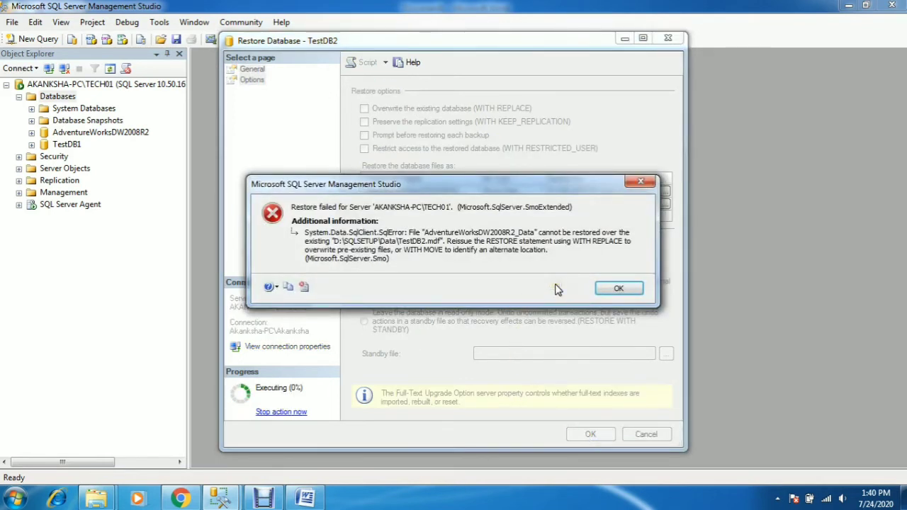
left_click(608, 290)
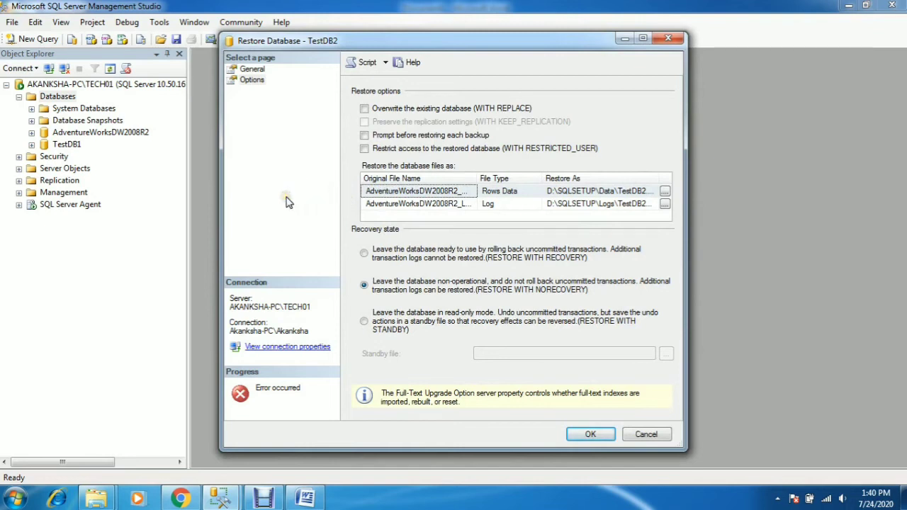
- Set the rows data file to restore as TestDB2.mdf in D:\SQLSETUP\Data
left_click(254, 69)
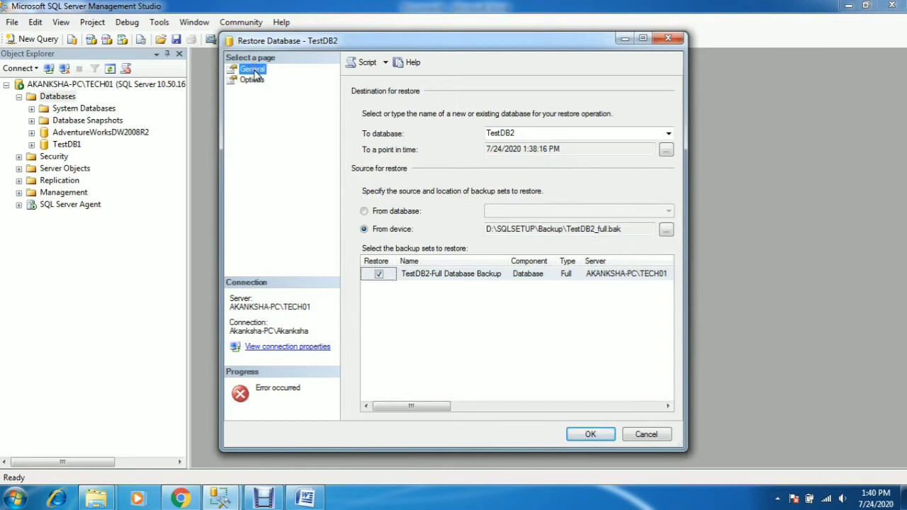
left_click(253, 80)
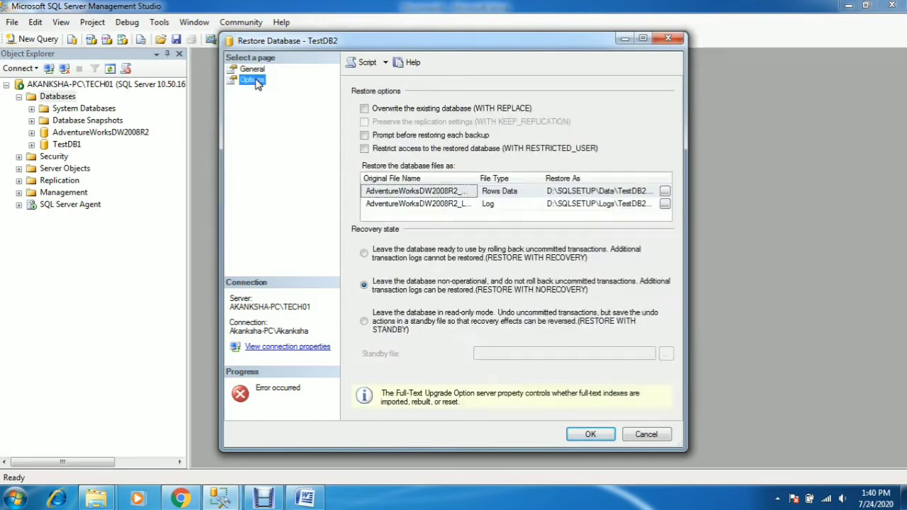
left_click(666, 192)
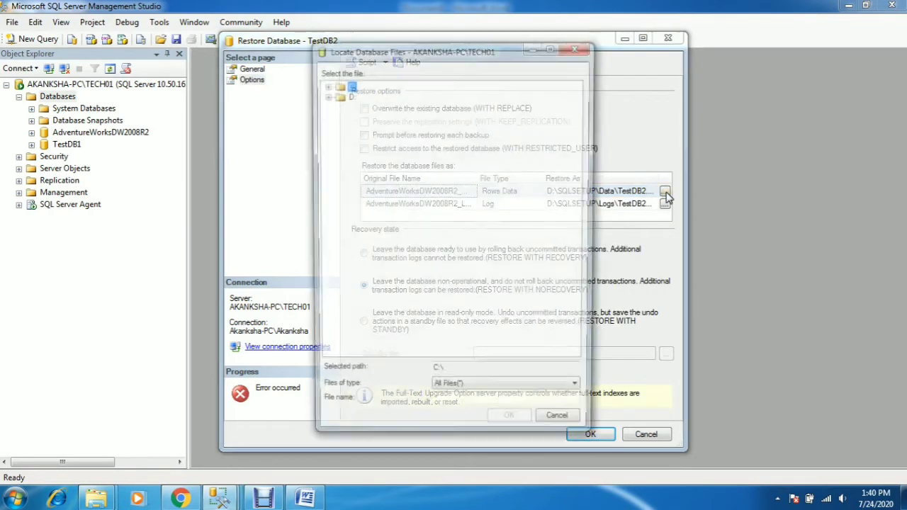
left_click(326, 96)
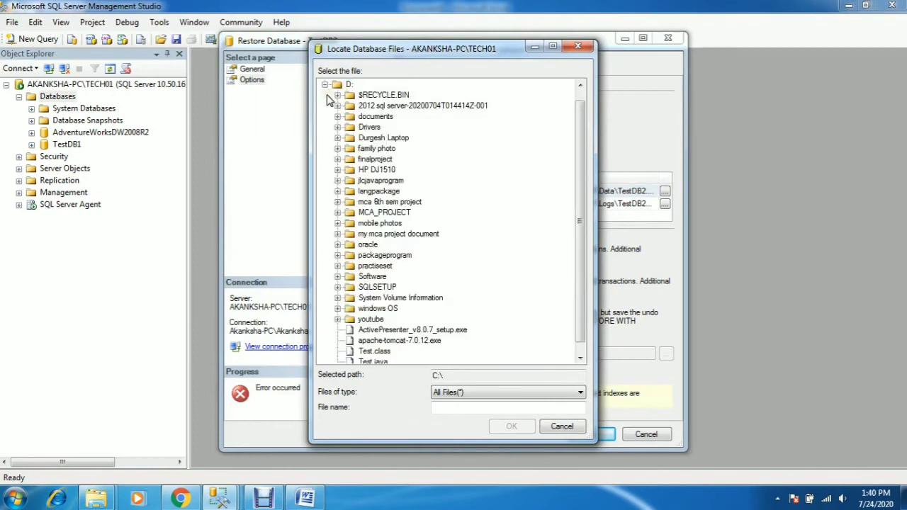
left_click(349, 287)
left_click(338, 287)
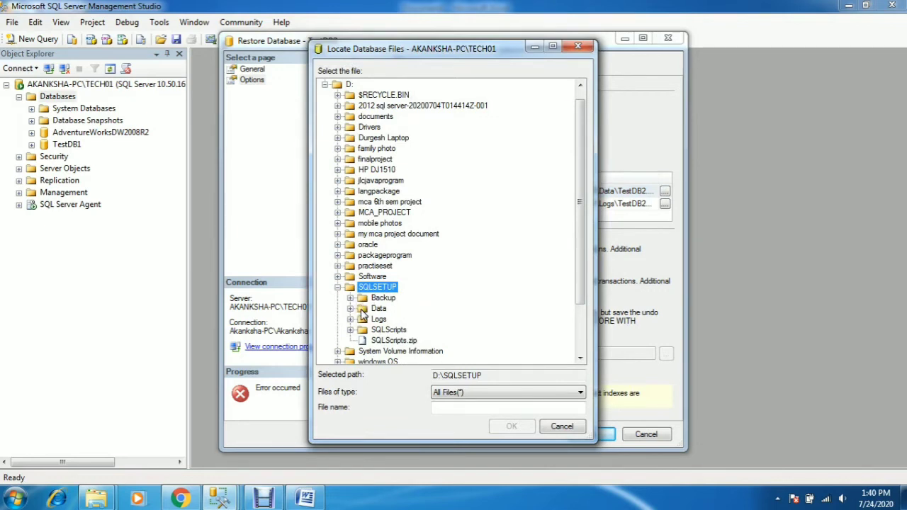
left_click(363, 309)
left_click(350, 309)
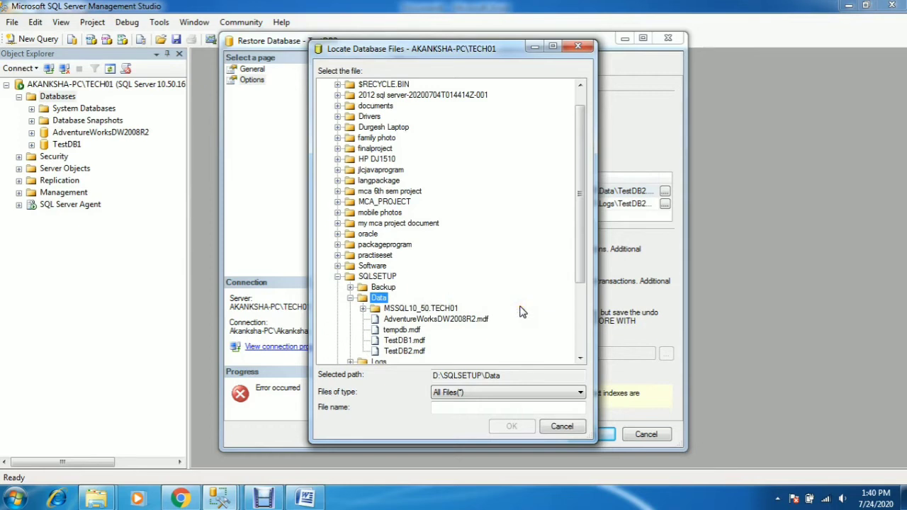
left_click(405, 351)
left_click(512, 428)
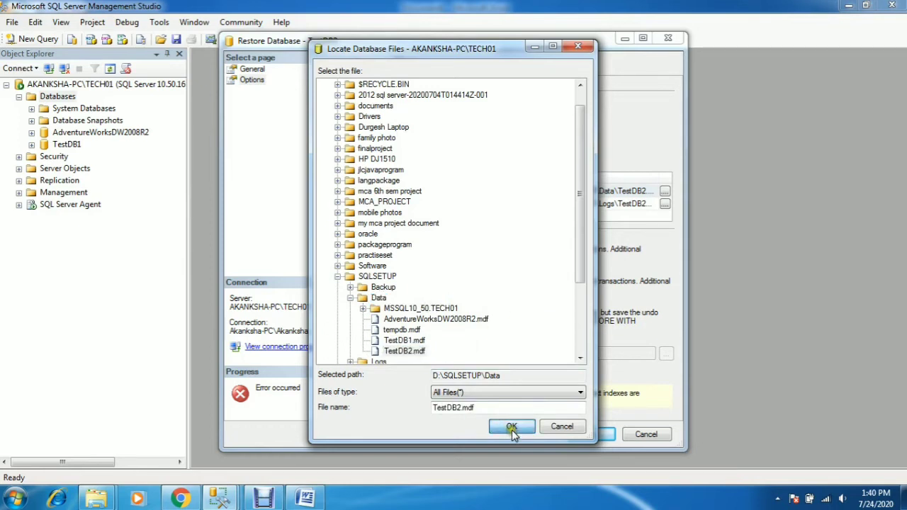
- Set the log file to restore as TestDB2_1.LDF in D:\SQLSETUP\Logs and try to run the TestDB2 restore again
left_click(665, 204)
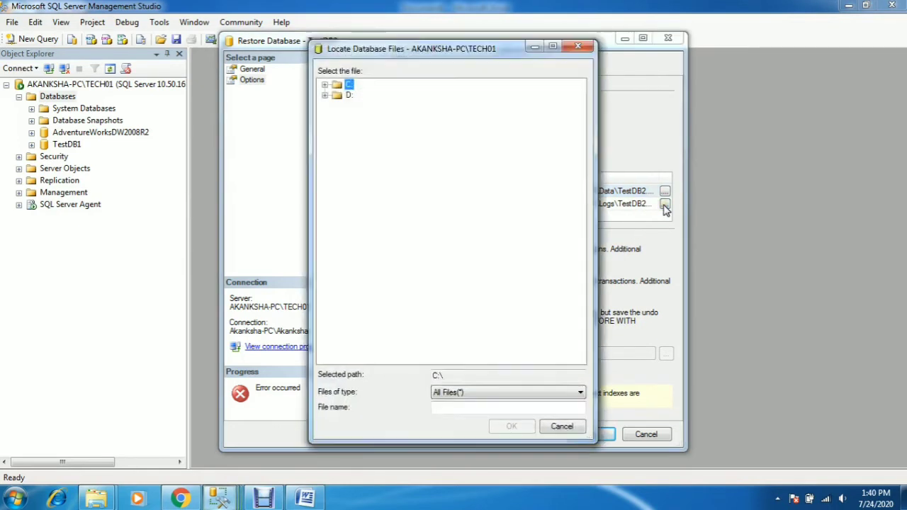
left_click(338, 95)
left_click(325, 95)
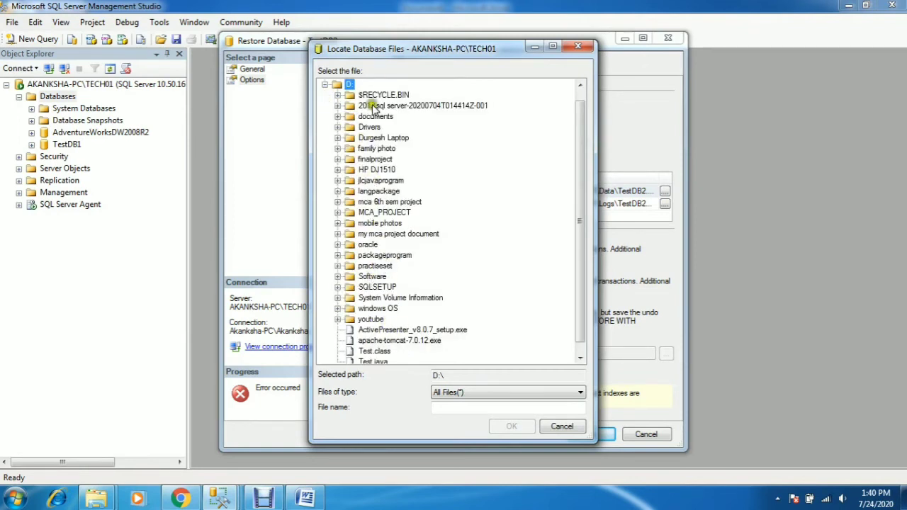
left_click(338, 288)
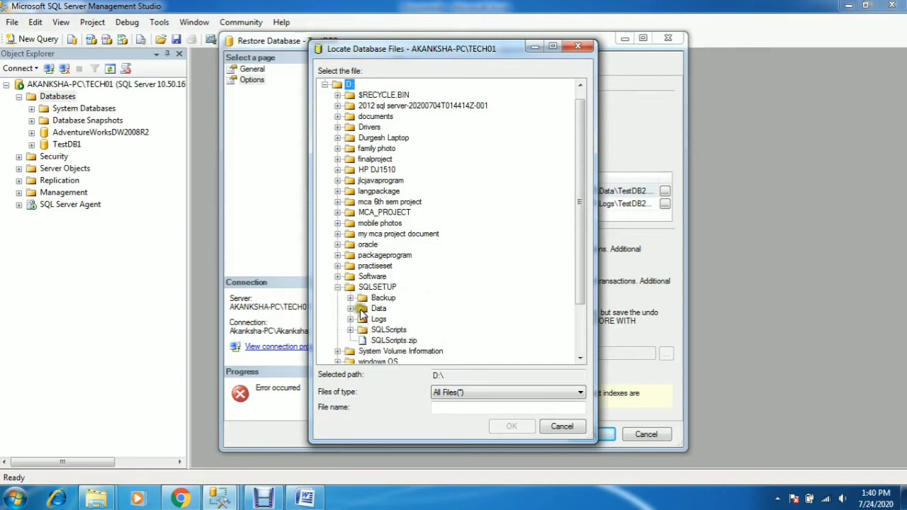
left_click(356, 311)
left_click(353, 309)
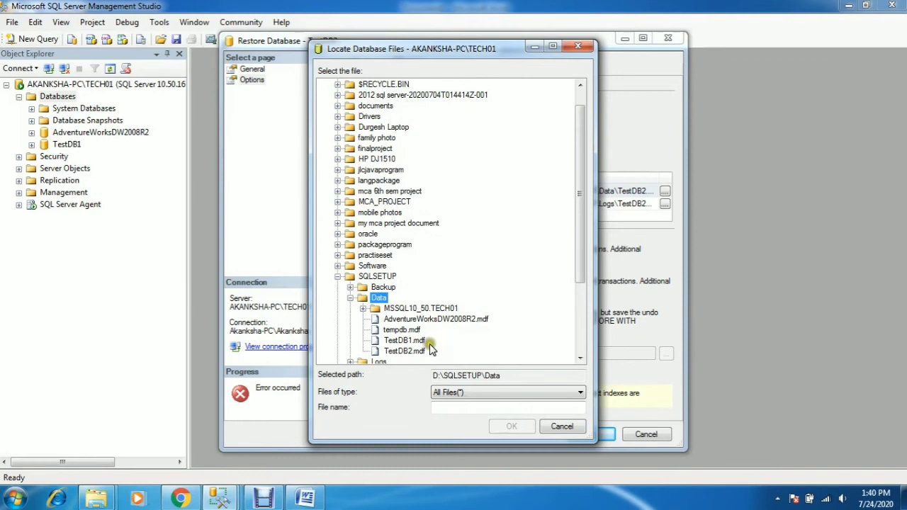
left_click(351, 298)
left_click(354, 310)
left_click(351, 309)
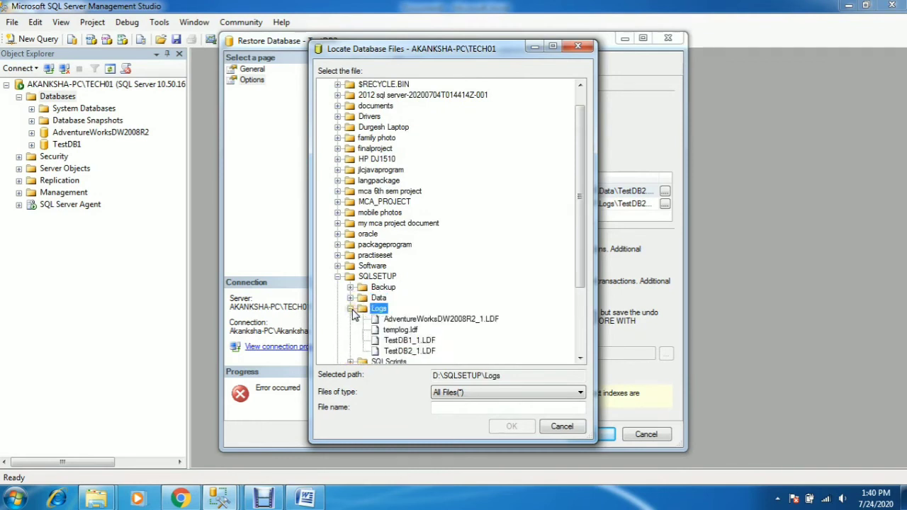
left_click(406, 351)
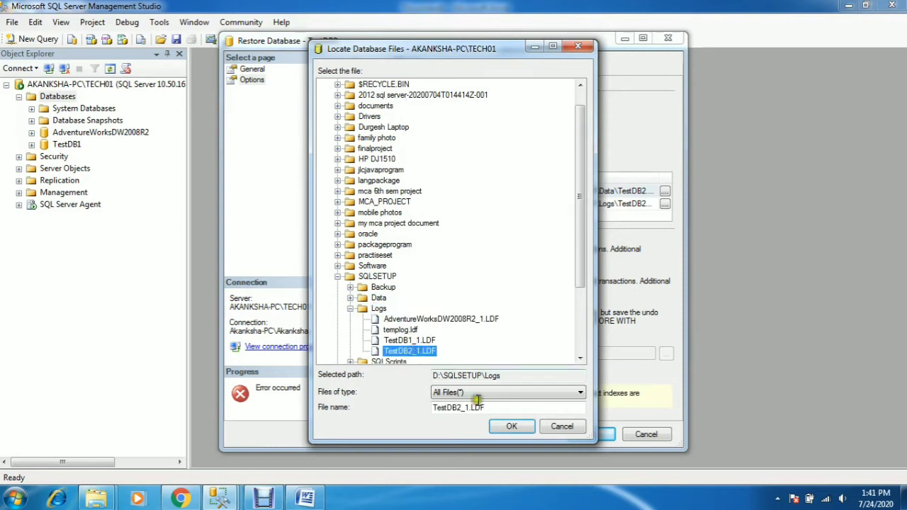
left_click(512, 426)
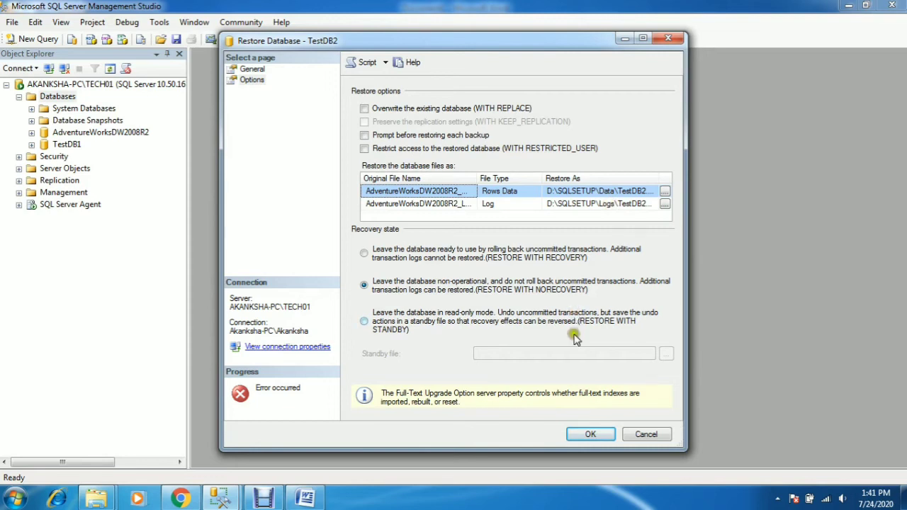
left_click(578, 435)
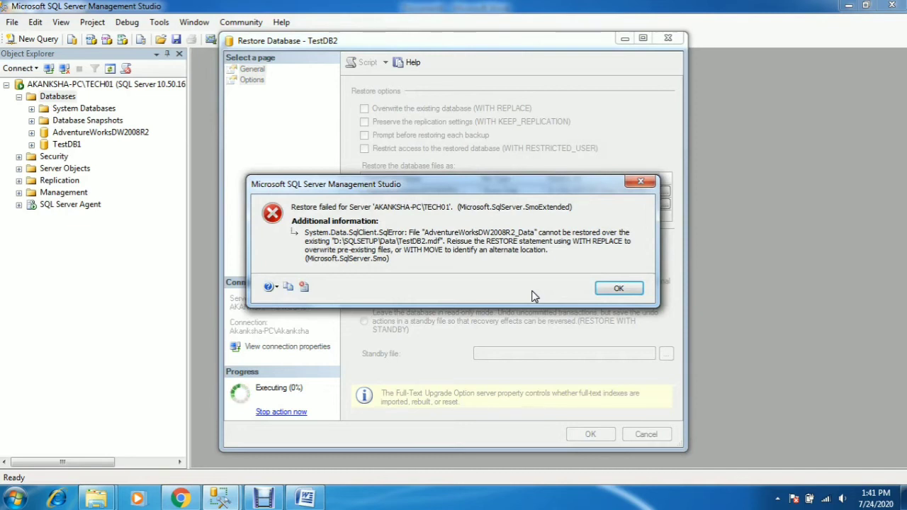
left_click(619, 289)
- Enable overwriting the existing database (WITH REPLACE) and run the TestDB2 restore
left_click(364, 108)
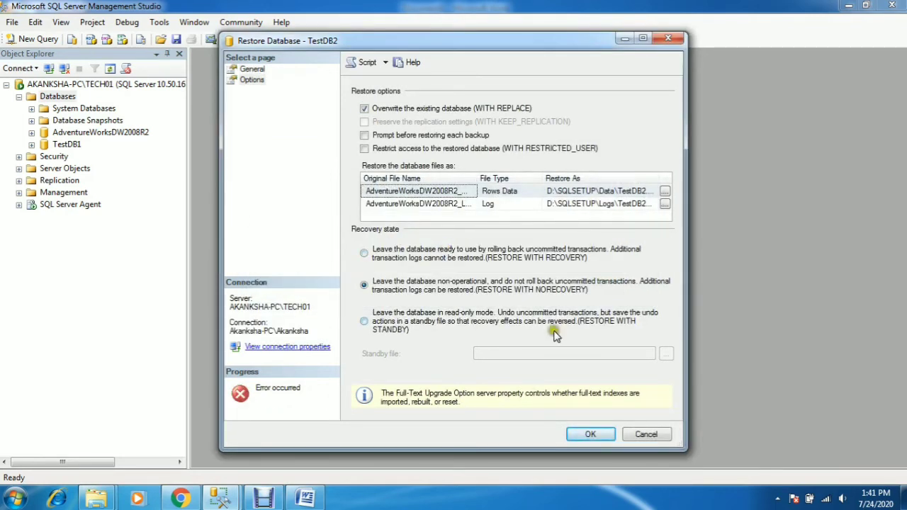
left_click(591, 434)
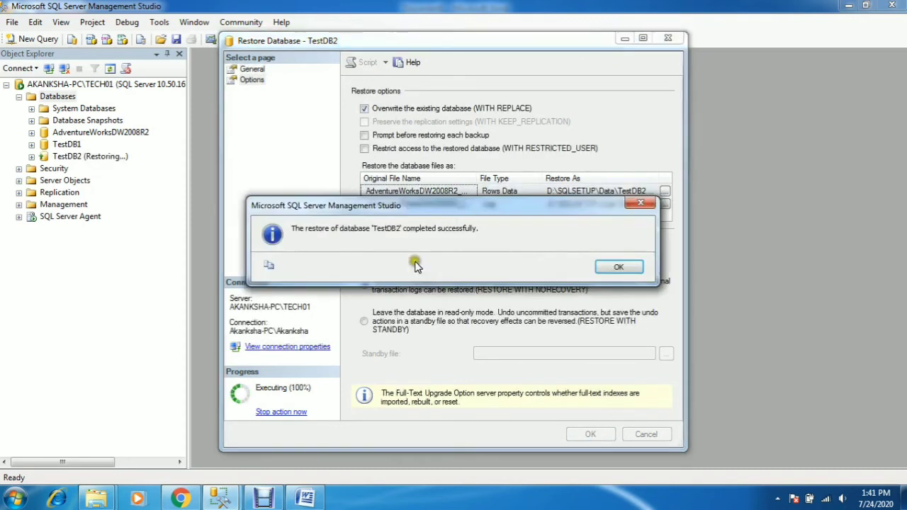
left_click(608, 268)
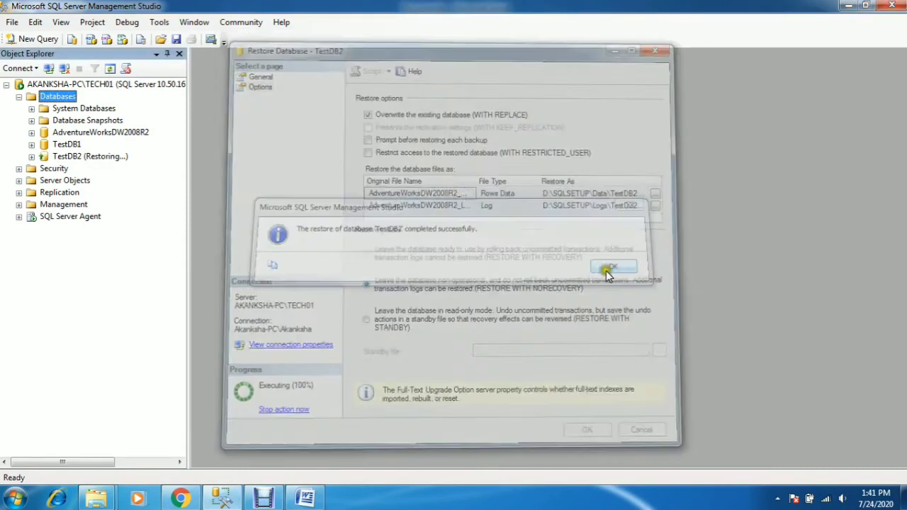
- Refresh the server's object tree and expand its Databases folder to check TestDB2
left_click(84, 159)
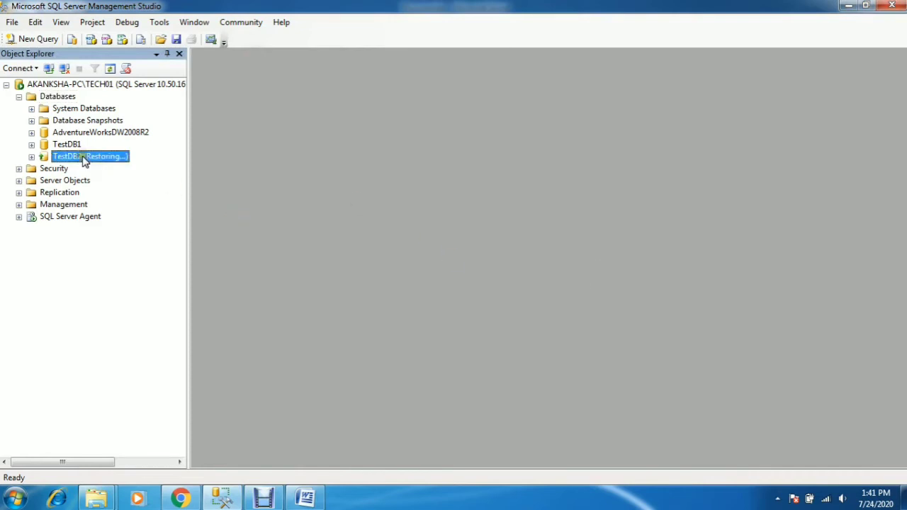
left_click(106, 84)
left_click(110, 69)
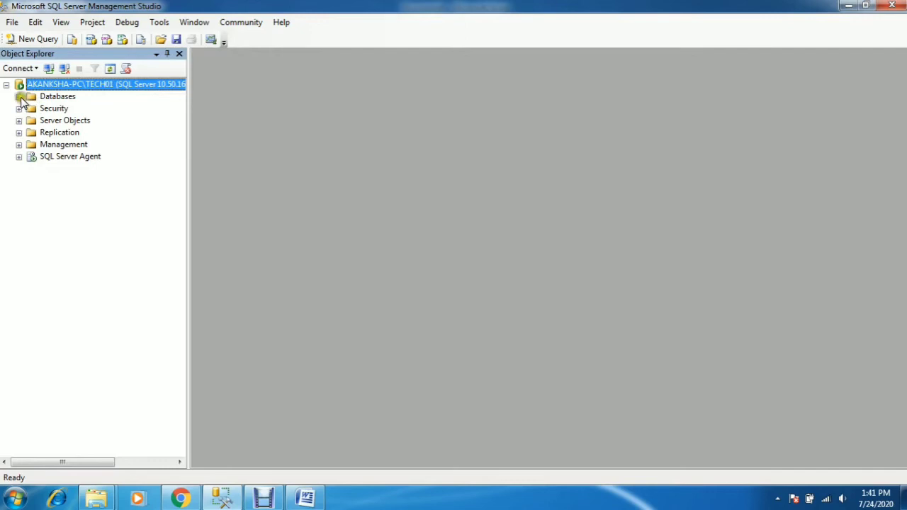
left_click(19, 97)
- Start another database restore for TestDB2 and set its point in time to 7/24/2020 1:38:55 PM
left_click(90, 156)
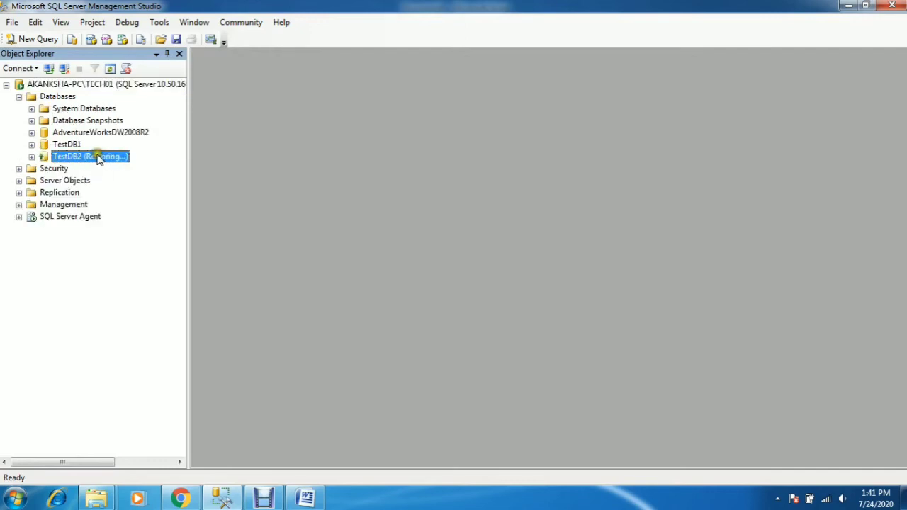
right_click(100, 159)
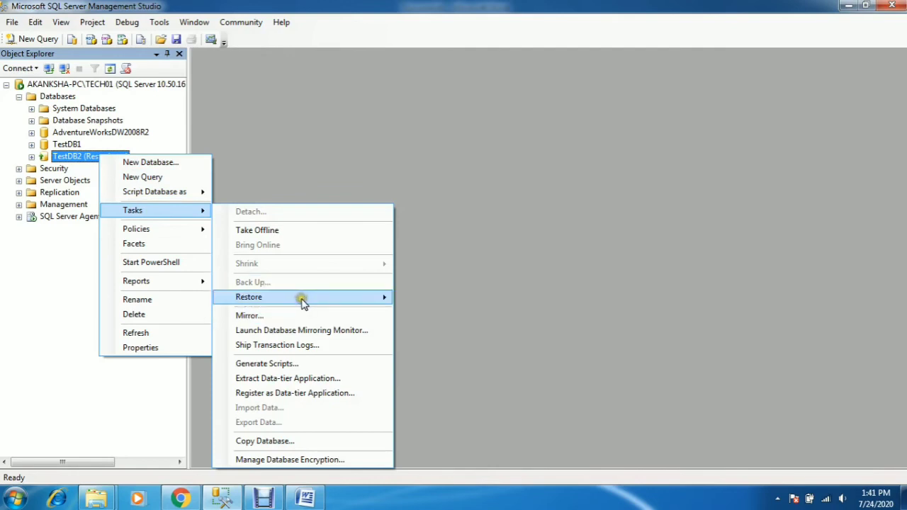
mouse_move(301, 299)
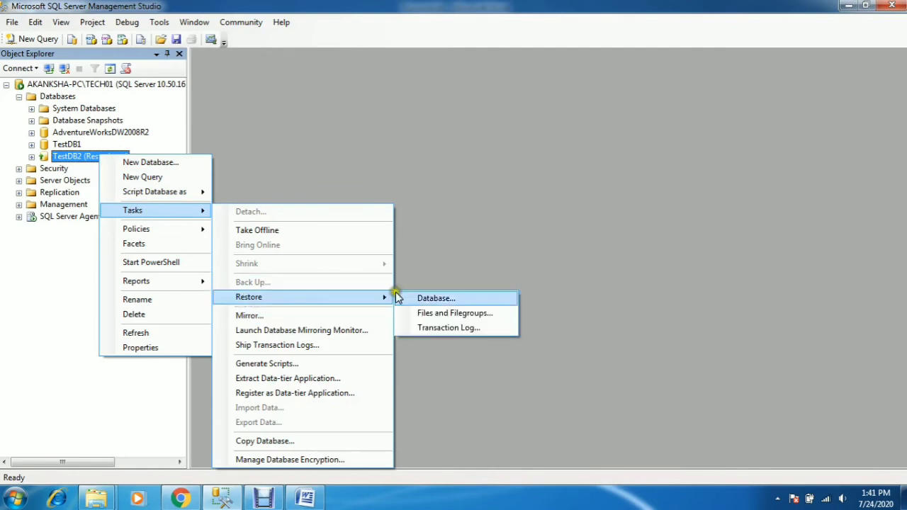
left_click(434, 300)
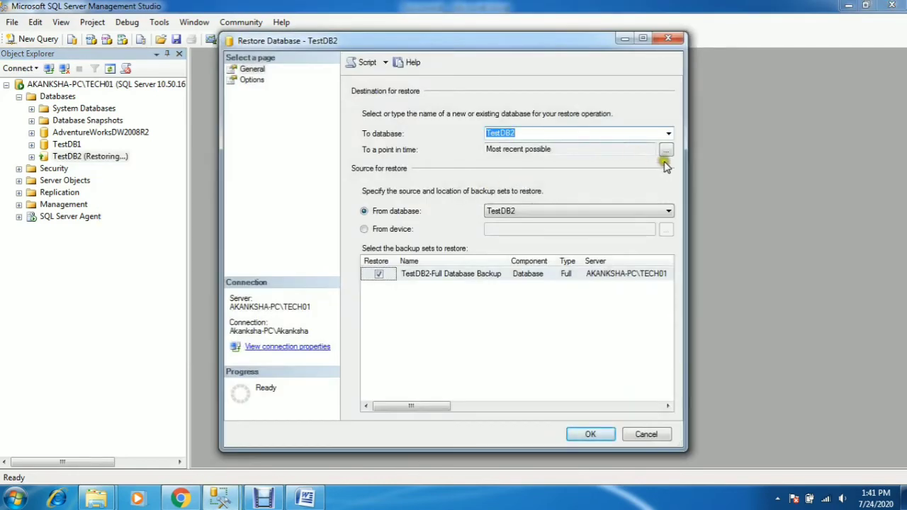
left_click(666, 150)
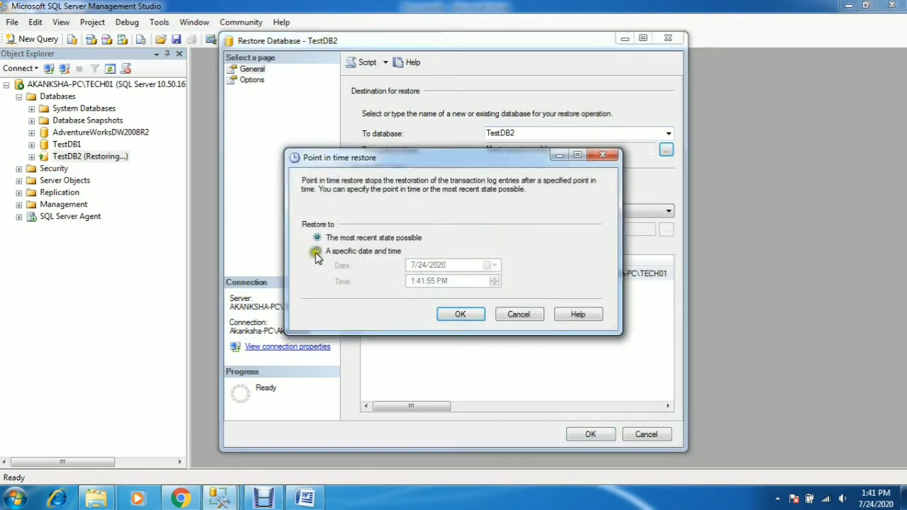
left_click(317, 253)
left_click(423, 281)
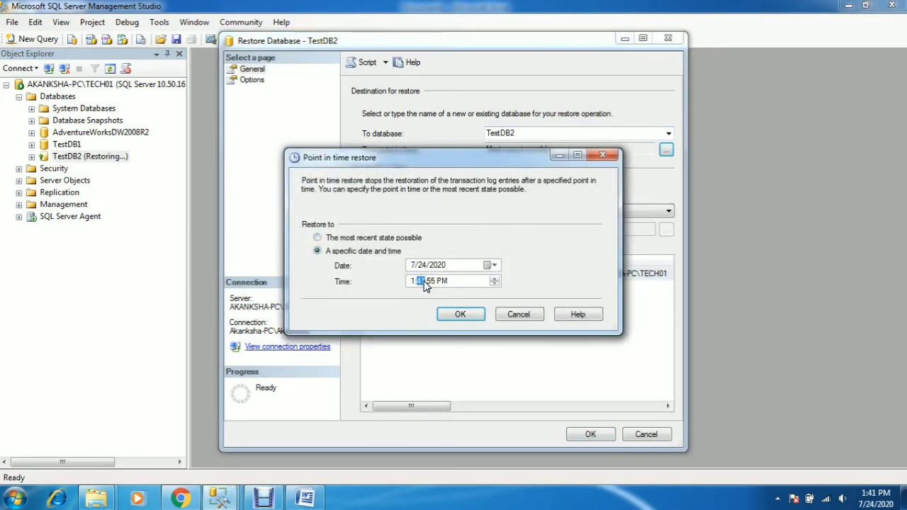
type("38")
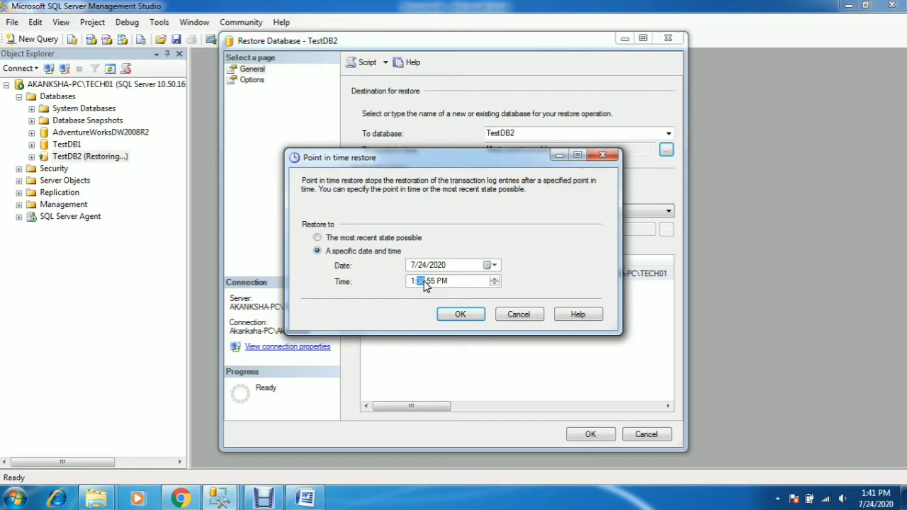
left_click(461, 314)
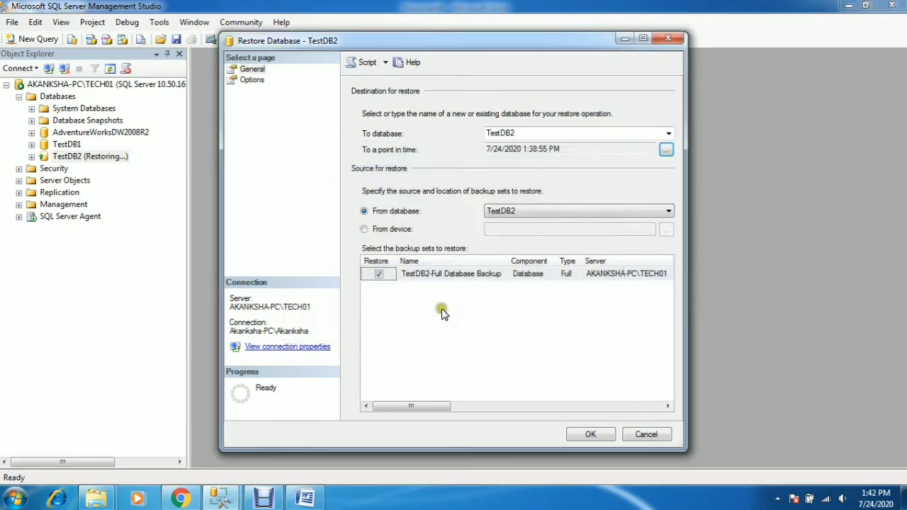
- Set the restore source to the device file D:\SQLSETUP\Backup\TestDb2_logs.bkp and select its transaction log backup set
left_click(364, 229)
left_click(664, 230)
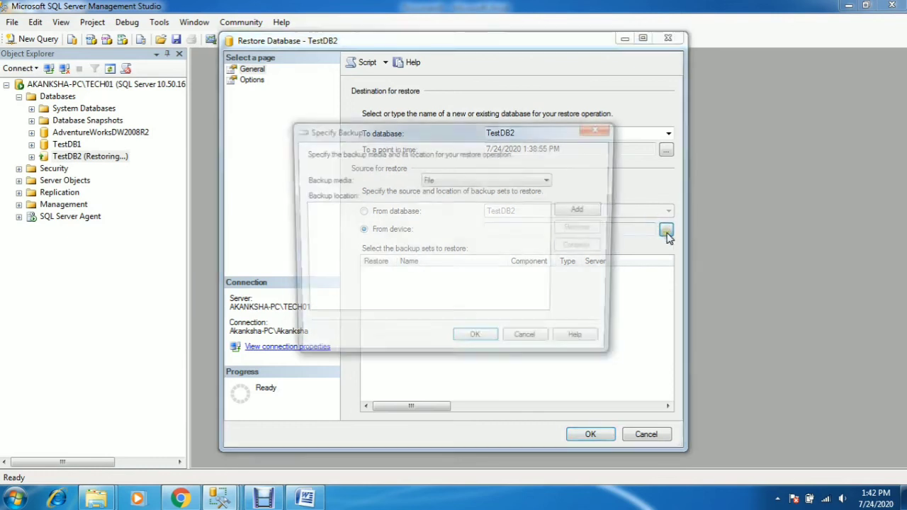
left_click(585, 210)
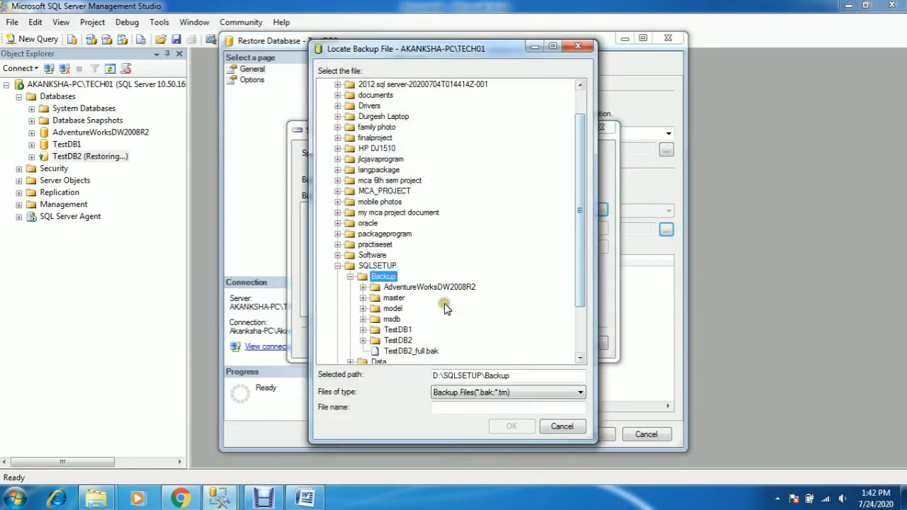
left_click(464, 393)
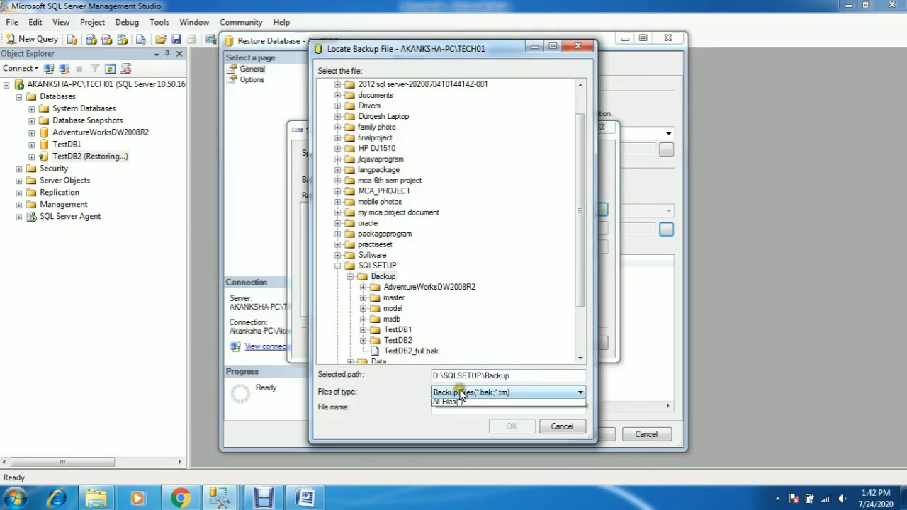
left_click(468, 412)
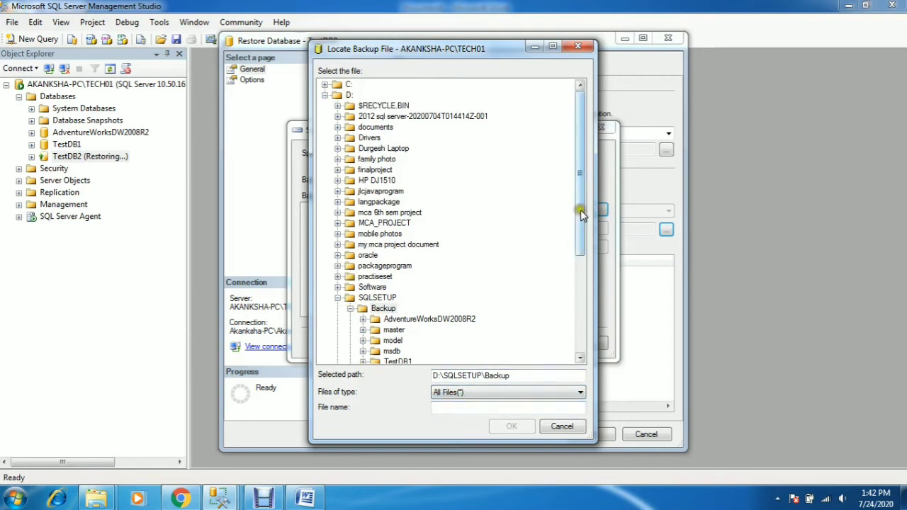
left_click_drag(580, 210, 580, 261)
left_click(447, 310)
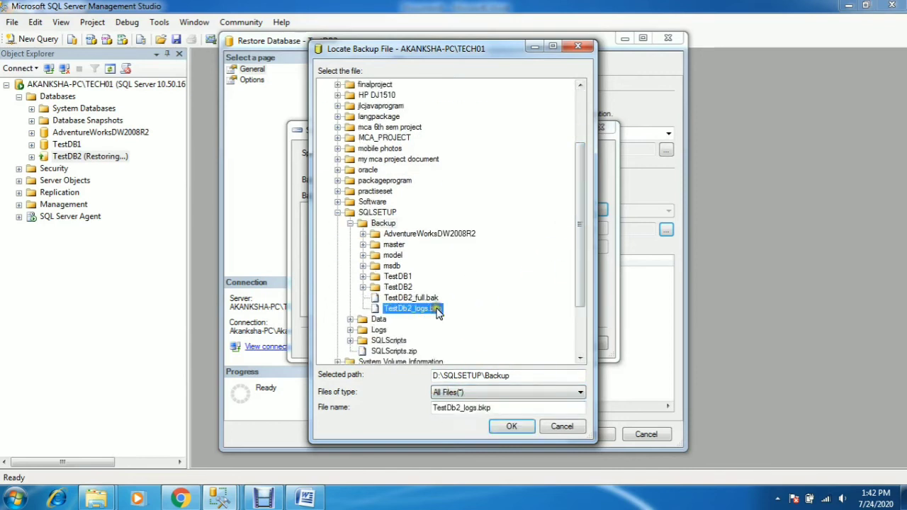
left_click(511, 426)
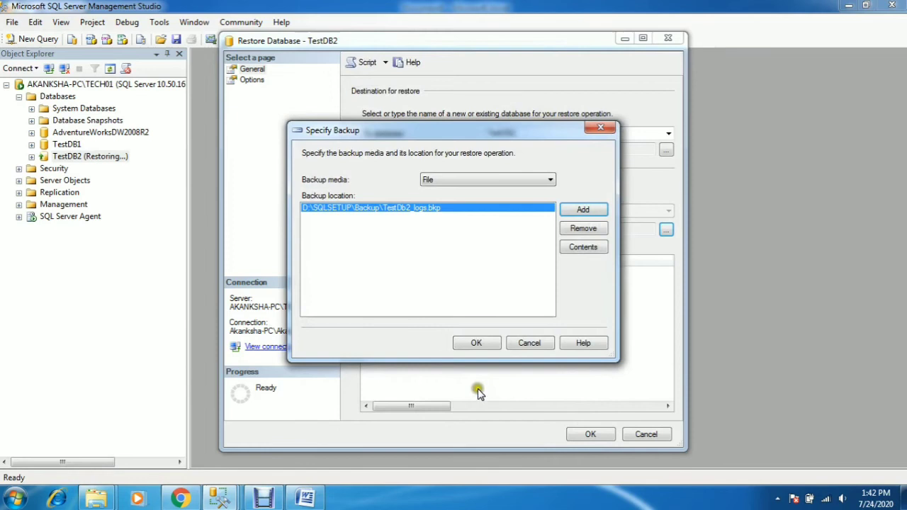
left_click(476, 343)
left_click(379, 275)
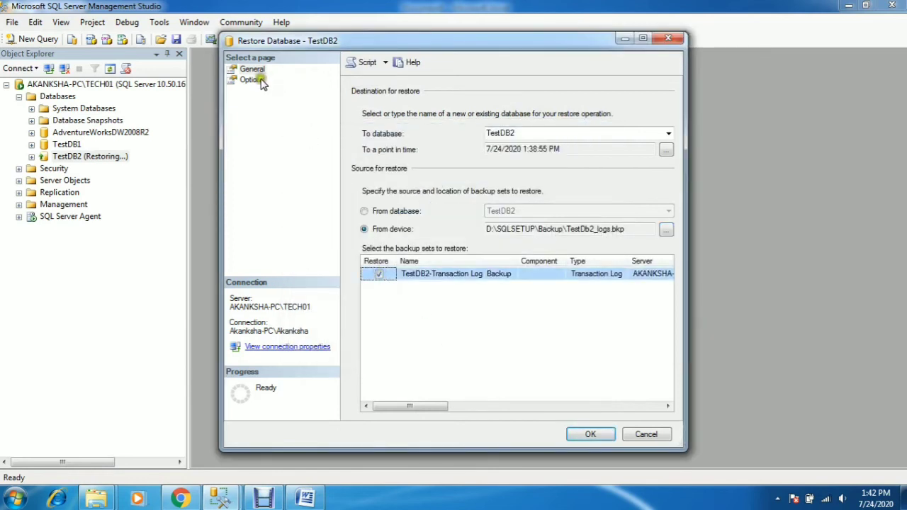
- Enable overwriting the existing database, set the recovery state to RESTORE WITH RECOVERY, and run the TestDB2 log restore
left_click(251, 79)
left_click(364, 108)
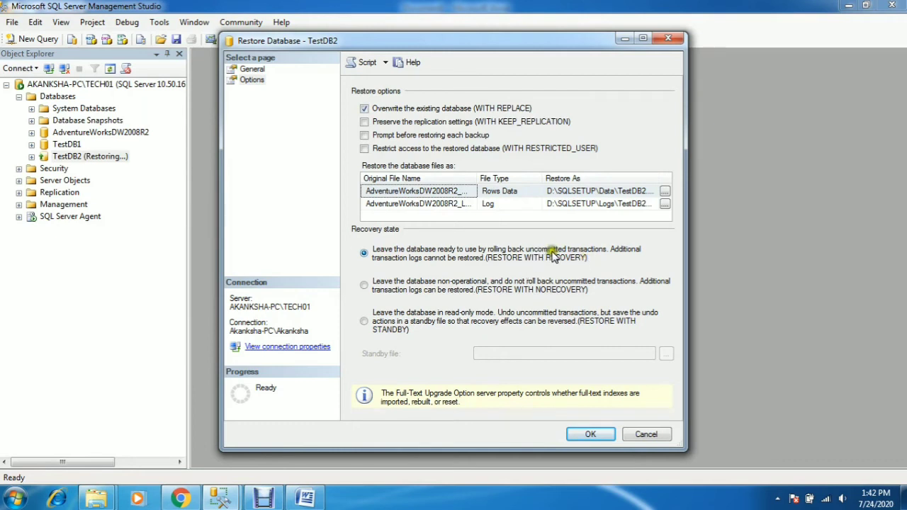
left_click(364, 286)
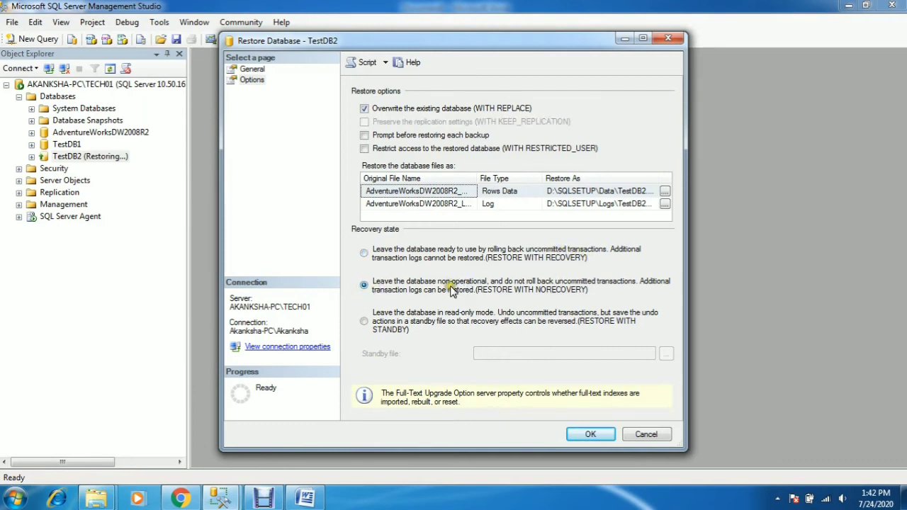
left_click(364, 253)
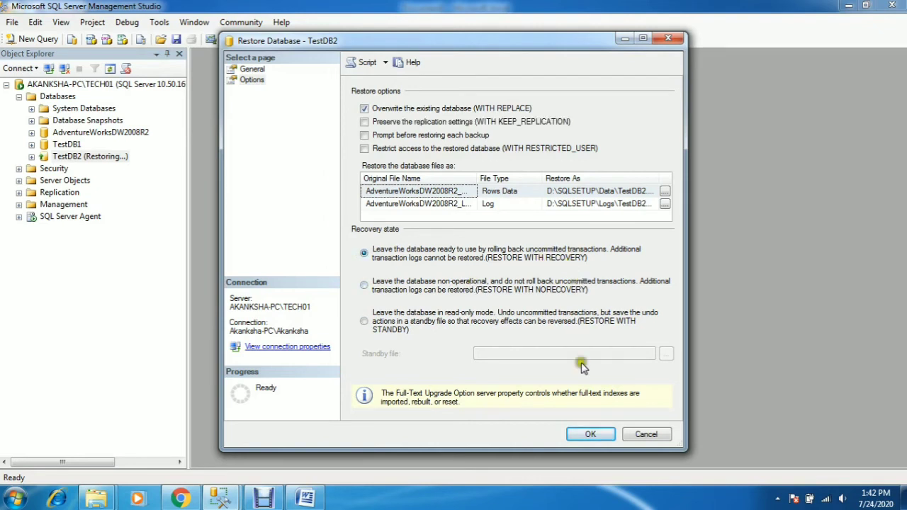
left_click(581, 433)
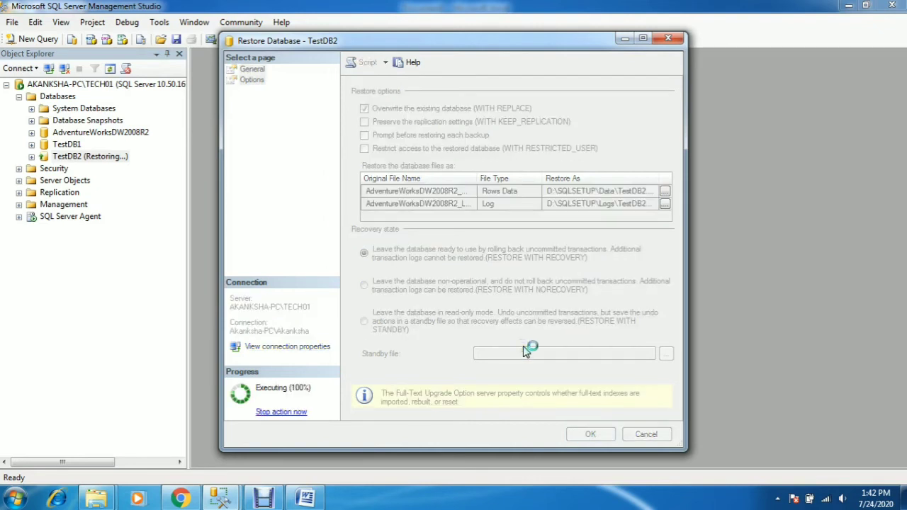
left_click(620, 271)
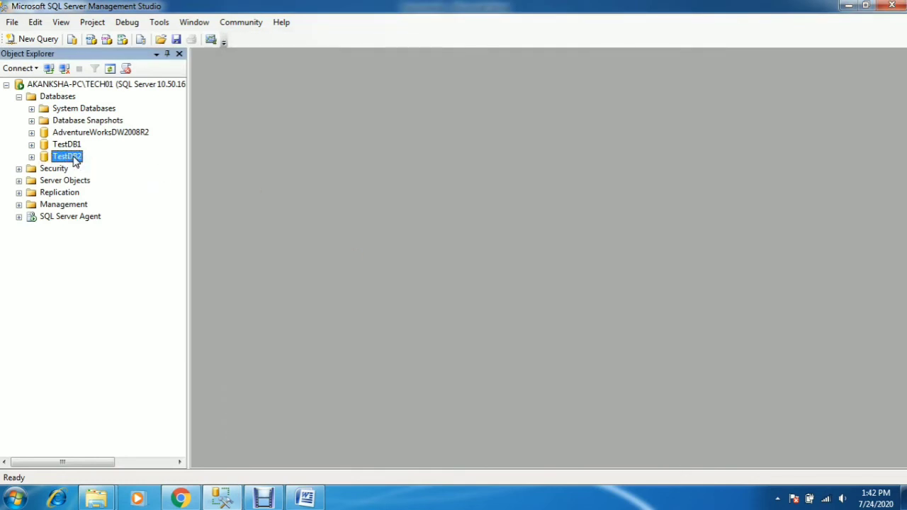
- Refresh the server's object tree and reopen its Databases folder to check the recovery status of TestDB2
left_click(84, 85)
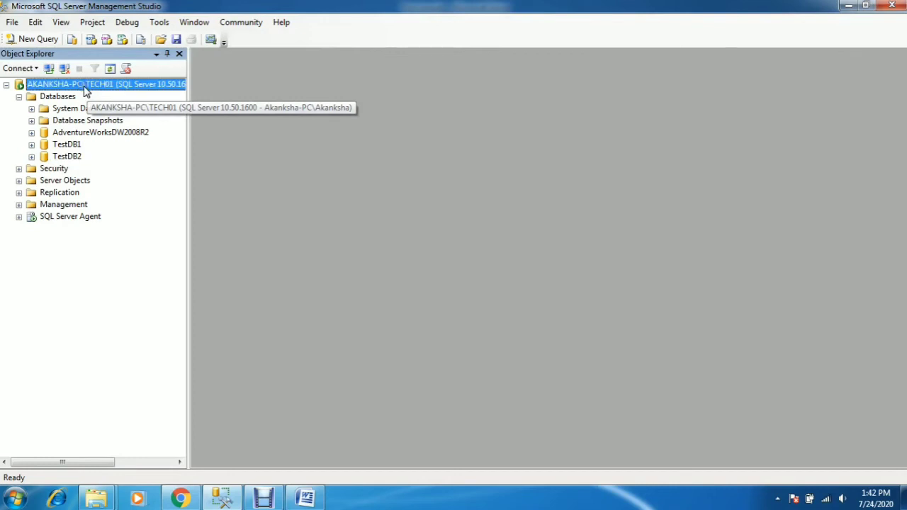
right_click(85, 87)
left_click(119, 347)
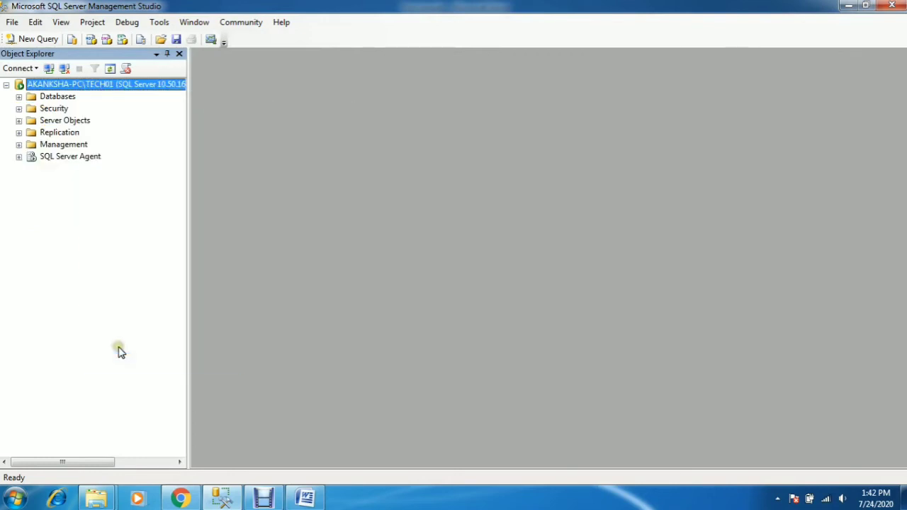
left_click(19, 97)
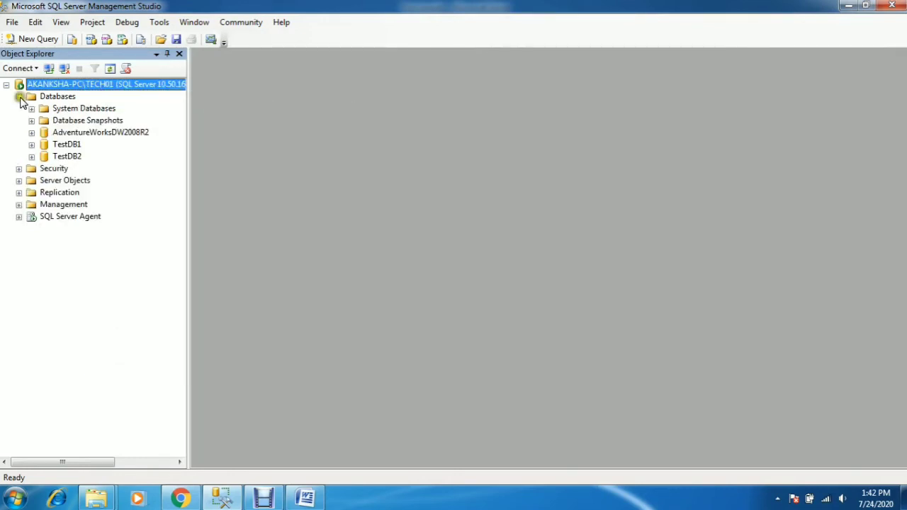
- Expand the Tables folder of TestDB2 and query the top 1000 rows of dbo.DimDate
left_click(71, 156)
left_click(32, 157)
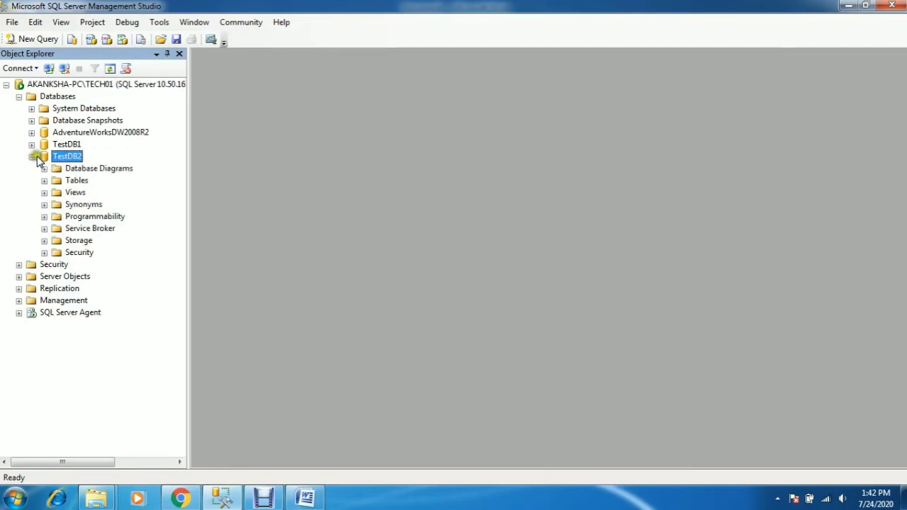
left_click(44, 180)
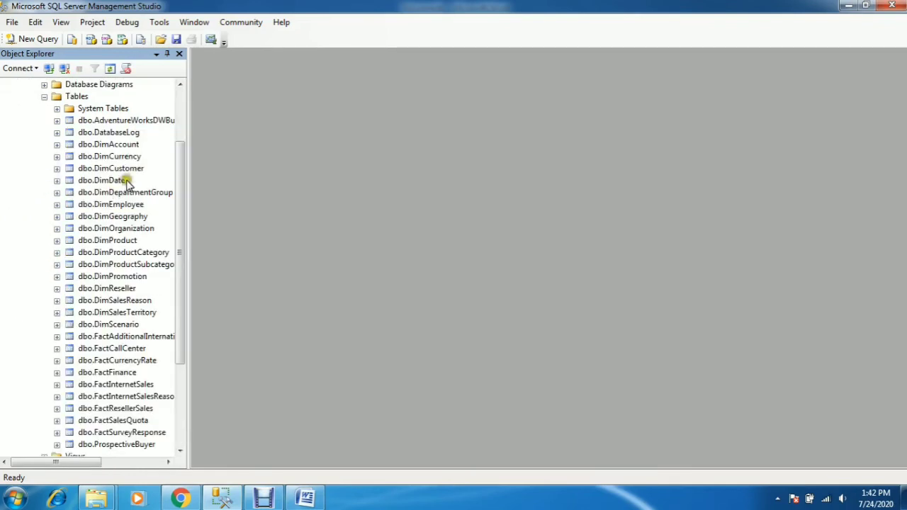
right_click(116, 182)
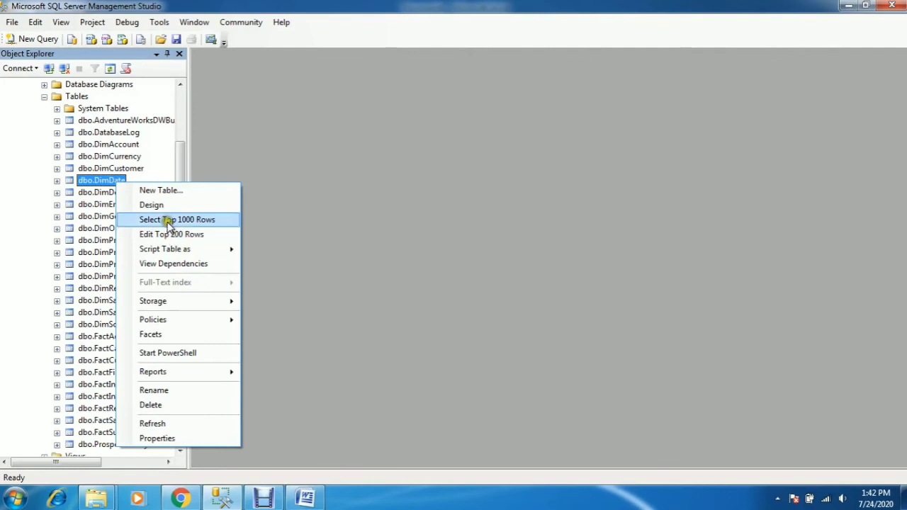
left_click(170, 219)
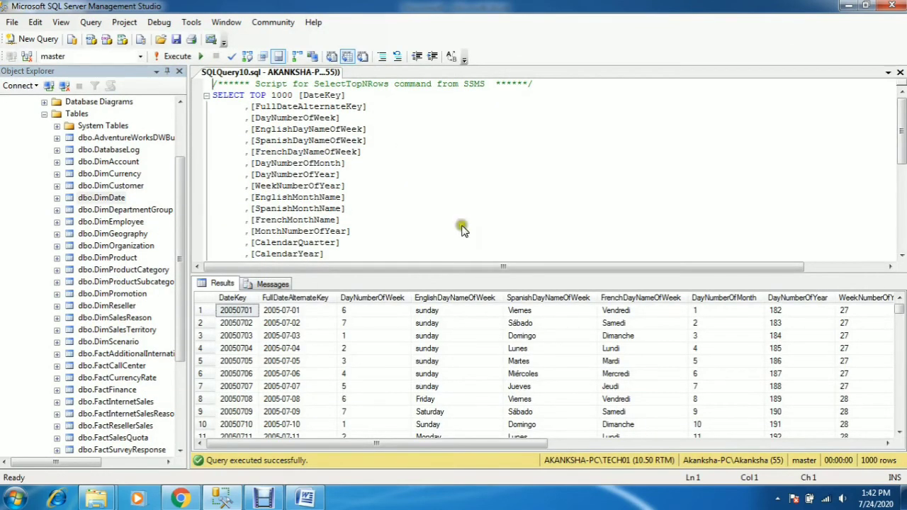
- Compare the first EnglishDayNameOfWeek results with the UPDATE statement in the Word document, then return to SQL Server Management Studio
left_click_drag(440, 312, 443, 372)
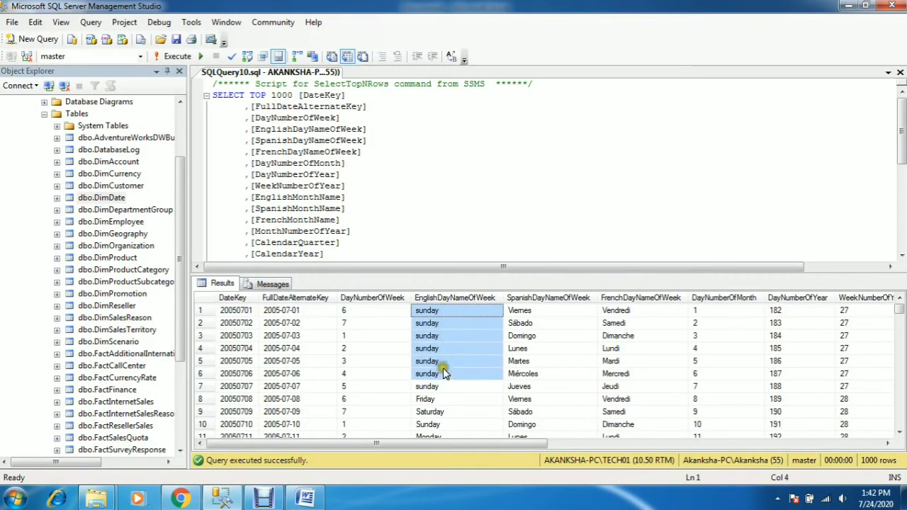
left_click(306, 499)
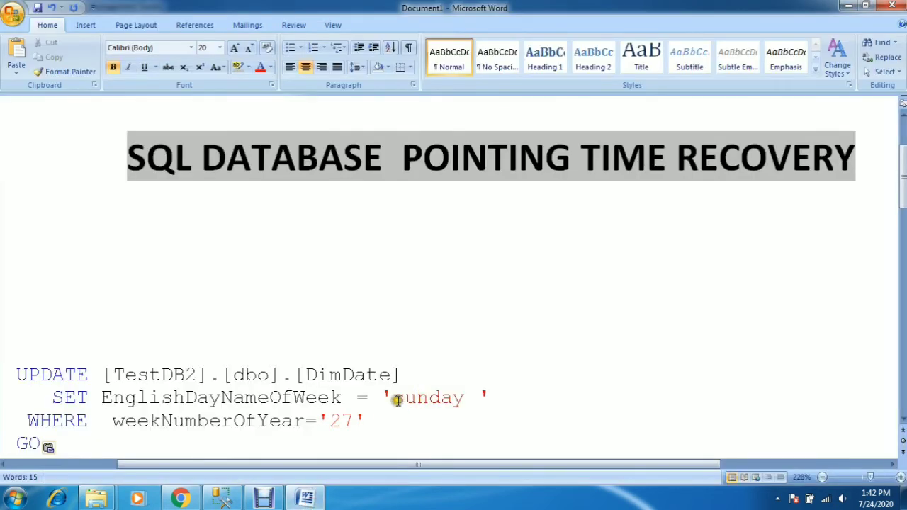
left_click(307, 499)
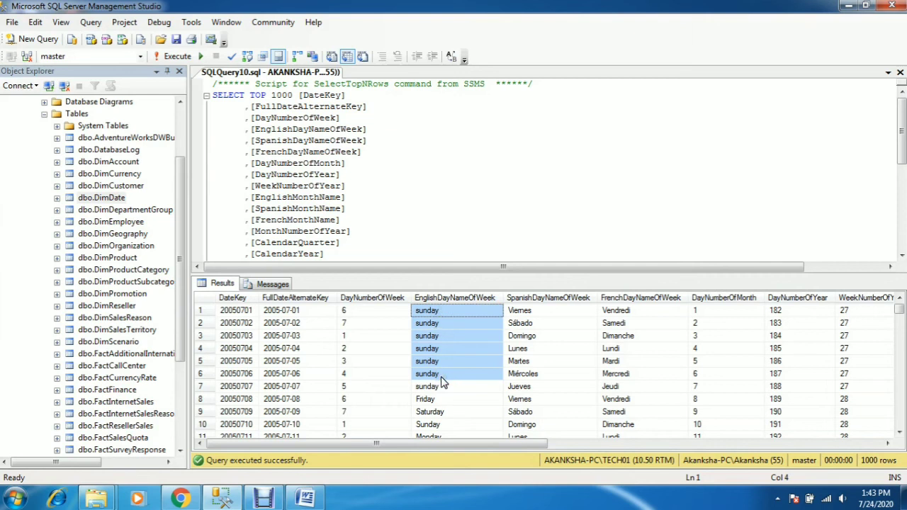
- Collapse the Tables and TestDB2 nodes and examine the EnglishDayNameOfWeek values in the first six result rows
left_click(43, 114)
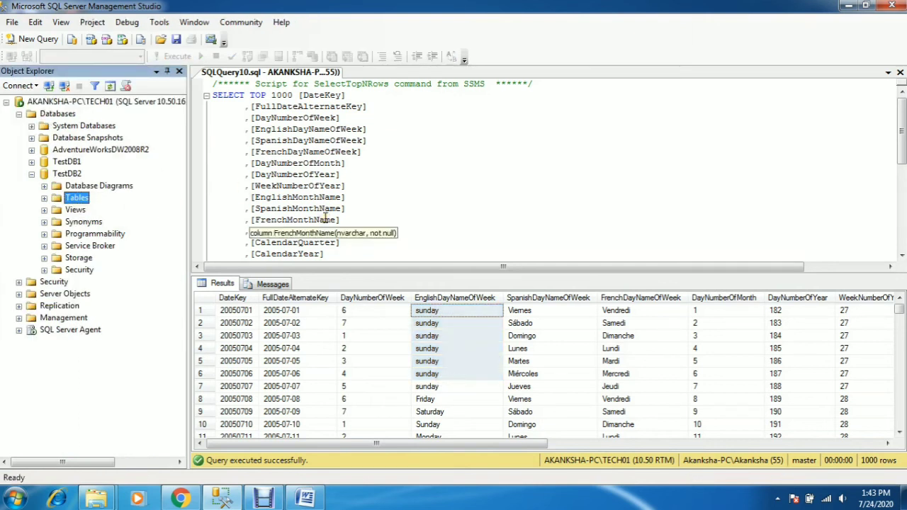
left_click(31, 174)
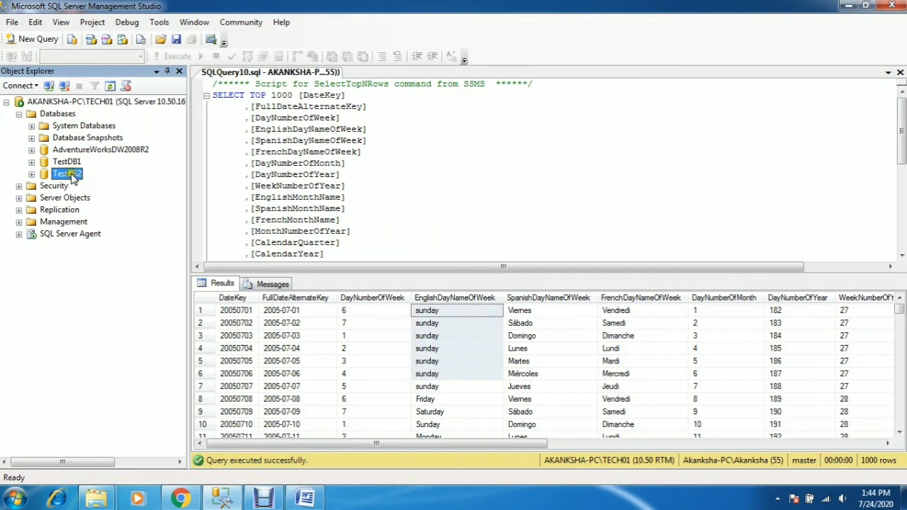
left_click(440, 313)
mouse_move(441, 308)
left_mouse_down()
mouse_move(438, 396)
mouse_move(446, 314)
mouse_move(446, 322)
left_mouse_up()
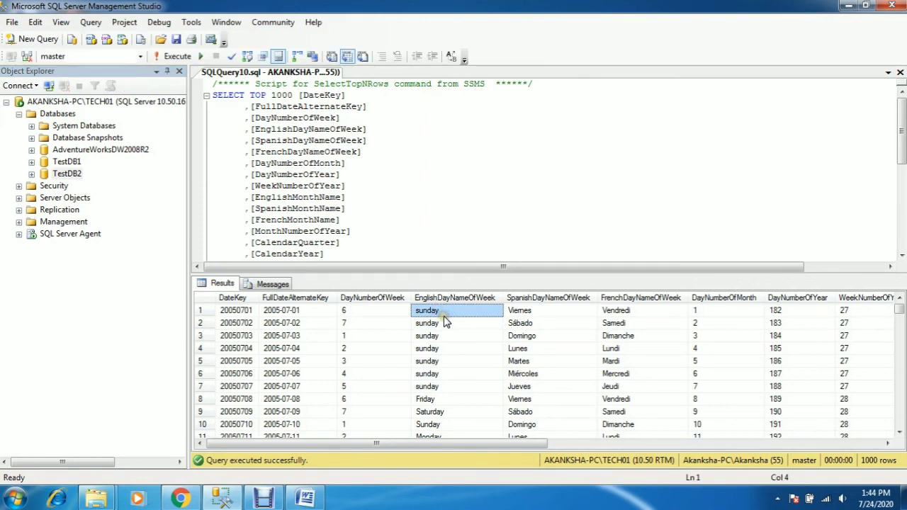
left_click(444, 319)
left_click(67, 176)
left_click(437, 315)
left_click(431, 374)
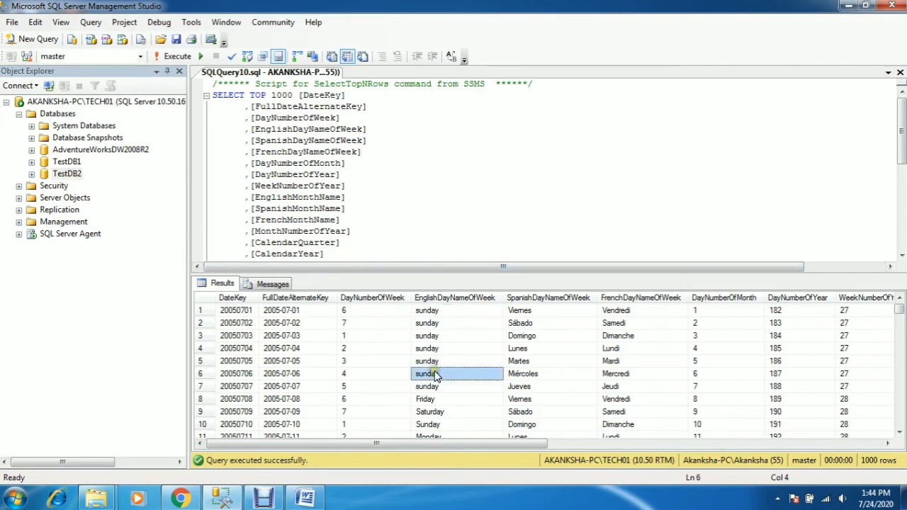
left_click(437, 314)
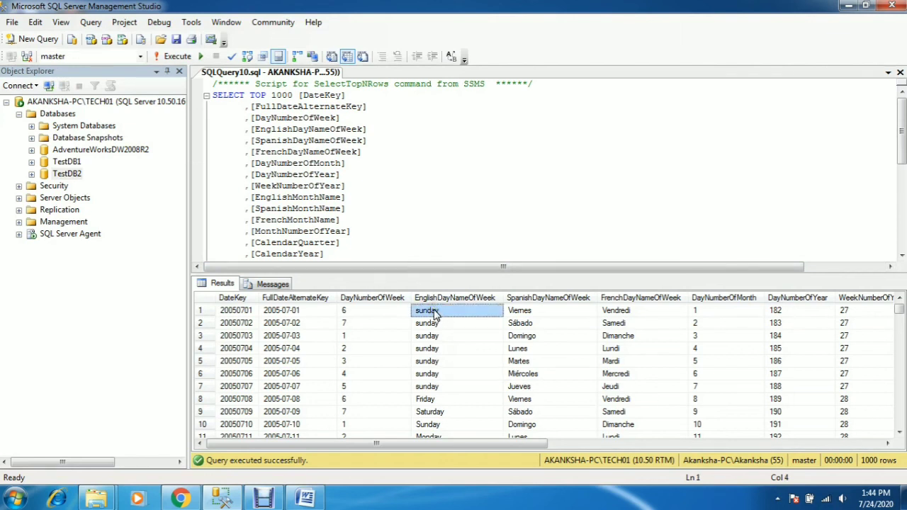
- Switch to Word, dismiss the AutoRecovery message, review the DimDate UPDATE statement, and return to SQL Server Management Studio
left_click(305, 499)
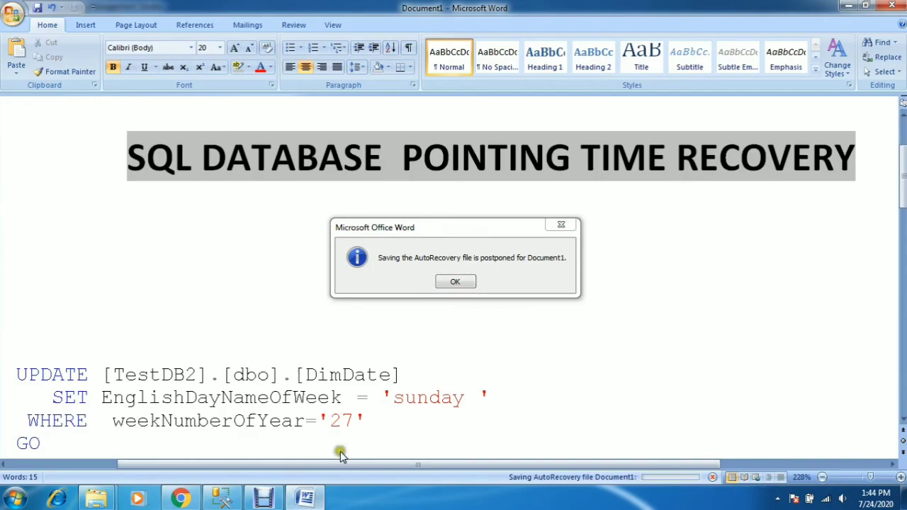
left_click(555, 227)
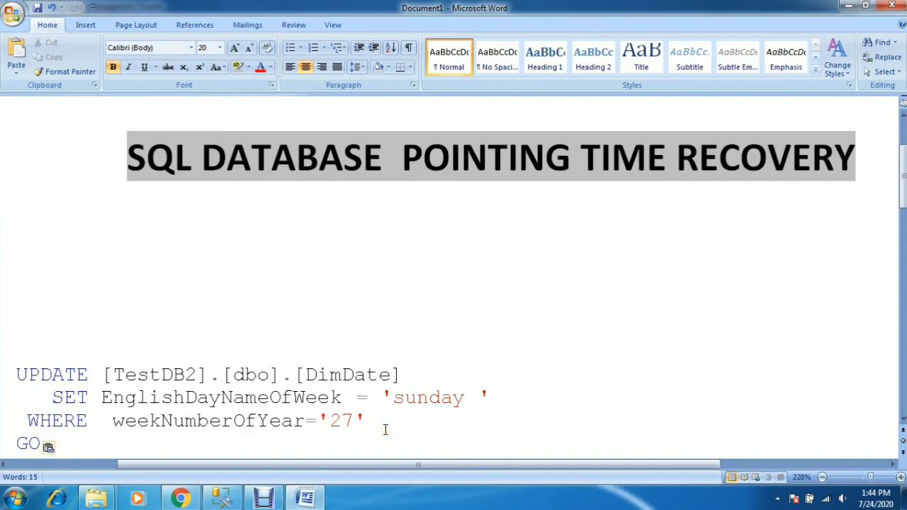
left_click(224, 501)
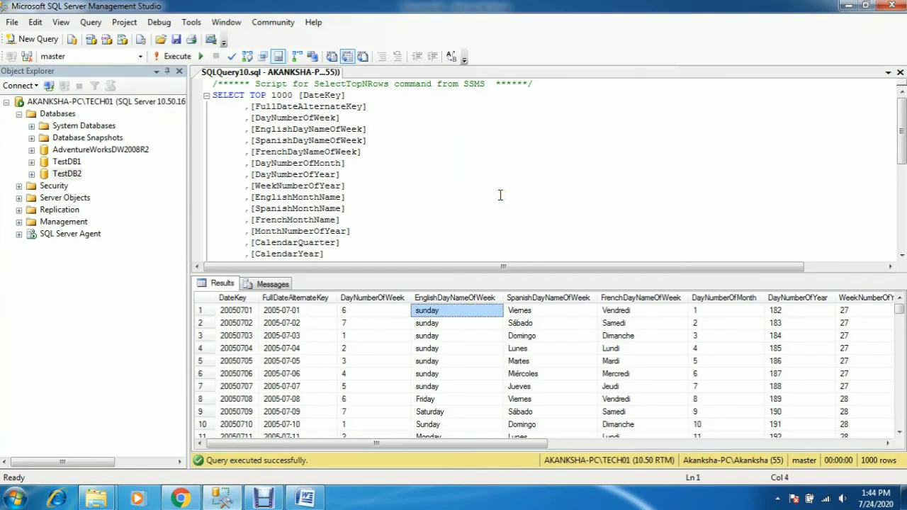